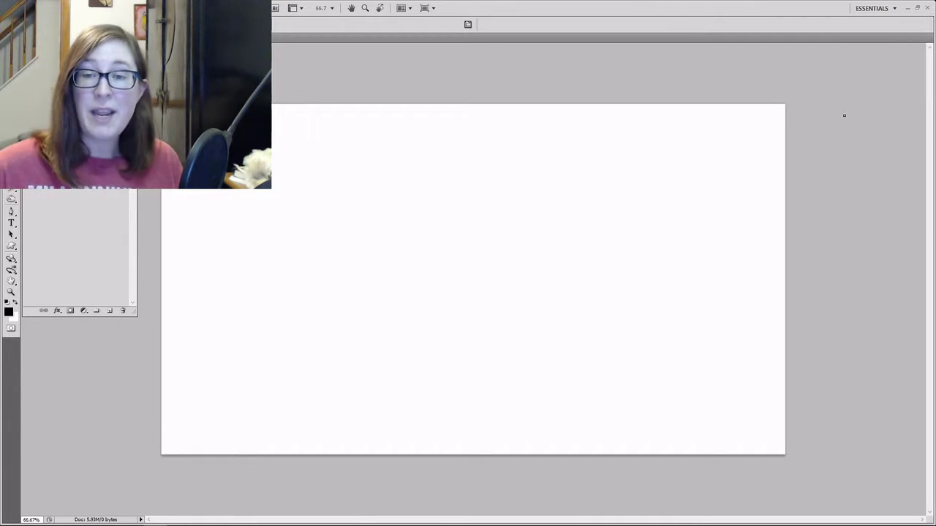
Handwrite the word "Frail" with an underline in black near the canvas centre and erase it again.
{"action": "left_click_drag", "start_coordinate": [438, 261], "coordinate": [457, 297]}
{"action": "left_click_drag", "start_coordinate": [458, 247], "coordinate": [437, 263]}
{"action": "left_click_drag", "start_coordinate": [448, 276], "coordinate": [477, 259]}
{"action": "left_click_drag", "start_coordinate": [497, 252], "coordinate": [503, 270]}
{"action": "left_click_drag", "start_coordinate": [517, 260], "coordinate": [520, 269]}
{"action": "left_click_drag", "start_coordinate": [519, 225], "coordinate": [527, 257]}
{"action": "left_click_drag", "start_coordinate": [459, 325], "coordinate": [580, 252]}
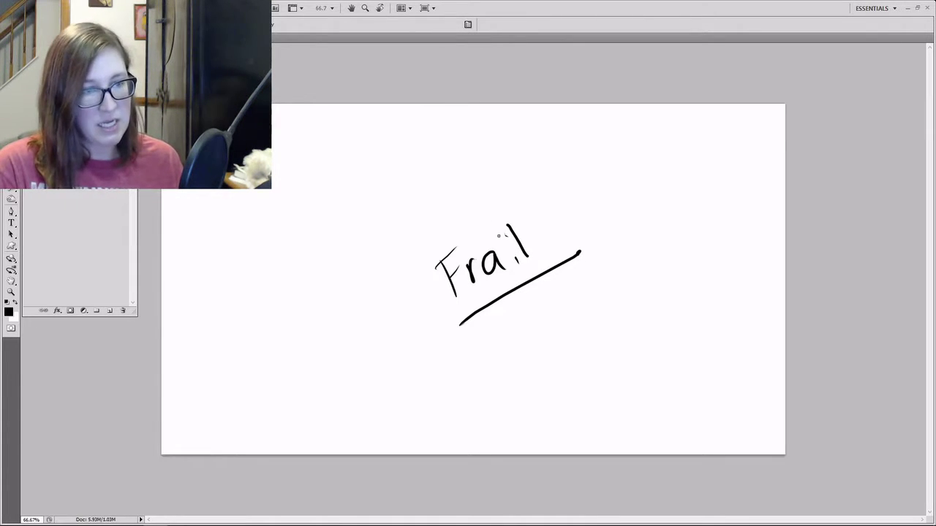
{"action": "mouse_move", "coordinate": [453, 242]}
{"action": "left_mouse_down"}
{"action": "mouse_move", "coordinate": [454, 284]}
{"action": "mouse_move", "coordinate": [444, 244]}
{"action": "mouse_move", "coordinate": [448, 268]}
{"action": "mouse_move", "coordinate": [487, 267]}
{"action": "mouse_move", "coordinate": [520, 247]}
{"action": "mouse_move", "coordinate": [513, 224]}
{"action": "mouse_move", "coordinate": [511, 267]}
{"action": "mouse_move", "coordinate": [514, 232]}
{"action": "mouse_move", "coordinate": [522, 262]}
{"action": "left_mouse_up"}
{"action": "mouse_move", "coordinate": [590, 237]}
{"action": "left_mouse_down"}
{"action": "mouse_move", "coordinate": [464, 328]}
{"action": "mouse_move", "coordinate": [507, 292]}
{"action": "left_mouse_up"}
Sketch a round head outline in black slightly above the middle of the blank canvas.
{"action": "key", "text": "b"}
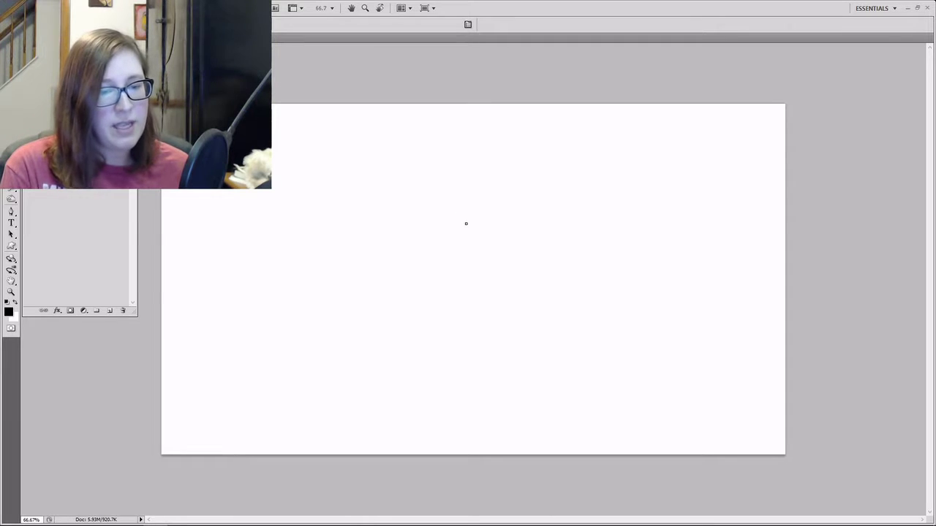
{"action": "mouse_move", "coordinate": [463, 201]}
{"action": "left_mouse_down"}
{"action": "mouse_move", "coordinate": [440, 201]}
{"action": "mouse_move", "coordinate": [405, 260]}
{"action": "mouse_move", "coordinate": [466, 287]}
{"action": "mouse_move", "coordinate": [513, 243]}
{"action": "mouse_move", "coordinate": [454, 196]}
{"action": "left_mouse_up"}
{"action": "key", "text": "e"}
{"action": "mouse_move", "coordinate": [512, 255]}
{"action": "left_mouse_down"}
{"action": "mouse_move", "coordinate": [493, 186]}
{"action": "mouse_move", "coordinate": [515, 245]}
{"action": "left_mouse_up"}
{"action": "key", "text": "b"}
{"action": "mouse_move", "coordinate": [489, 197]}
{"action": "left_mouse_down"}
{"action": "mouse_move", "coordinate": [507, 244]}
{"action": "mouse_move", "coordinate": [503, 265]}
{"action": "left_mouse_up"}
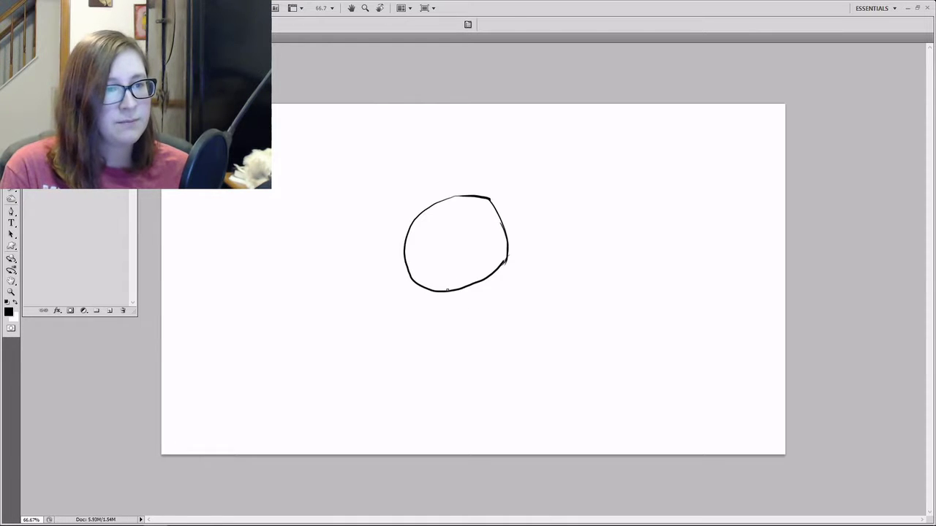
Add a small oval torso under the head and redraw the head's right side with a smoother, tighter curve.
{"action": "mouse_move", "coordinate": [445, 305]}
{"action": "left_mouse_down"}
{"action": "mouse_move", "coordinate": [447, 333]}
{"action": "mouse_move", "coordinate": [443, 316]}
{"action": "mouse_move", "coordinate": [462, 346]}
{"action": "mouse_move", "coordinate": [455, 341]}
{"action": "mouse_move", "coordinate": [472, 341]}
{"action": "mouse_move", "coordinate": [482, 329]}
{"action": "mouse_move", "coordinate": [479, 294]}
{"action": "mouse_move", "coordinate": [466, 289]}
{"action": "mouse_move", "coordinate": [482, 323]}
{"action": "left_mouse_up"}
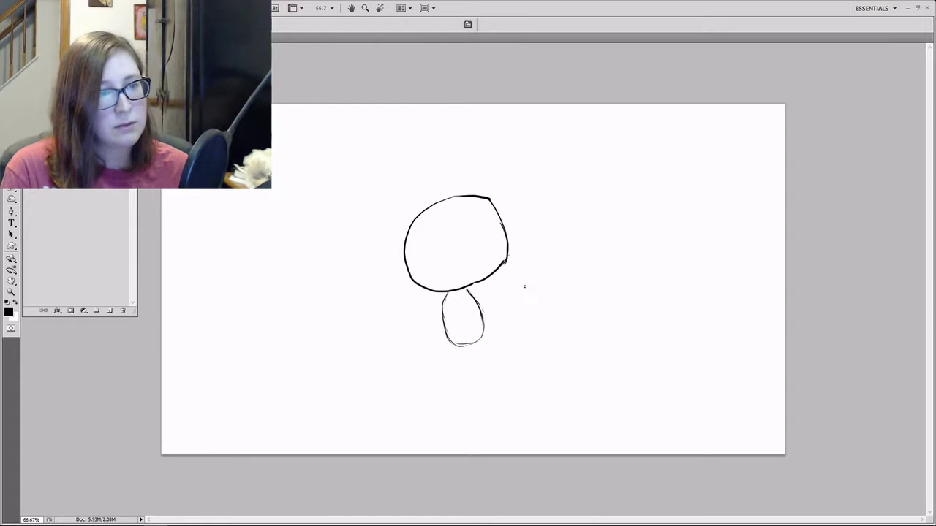
{"action": "mouse_move", "coordinate": [476, 192]}
{"action": "left_mouse_down"}
{"action": "mouse_move", "coordinate": [507, 250]}
{"action": "mouse_move", "coordinate": [510, 242]}
{"action": "left_mouse_up"}
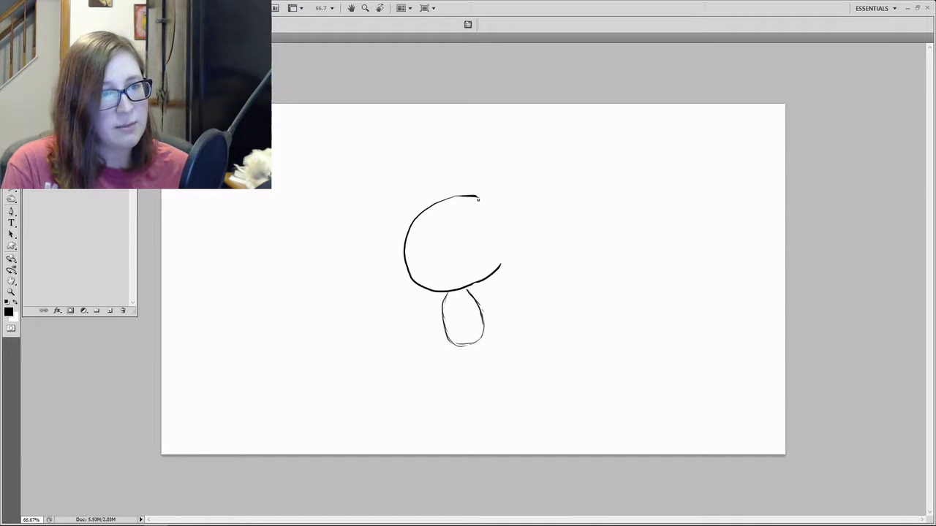
{"action": "mouse_move", "coordinate": [474, 195]}
{"action": "left_mouse_down"}
{"action": "mouse_move", "coordinate": [495, 216]}
{"action": "mouse_move", "coordinate": [485, 205]}
{"action": "mouse_move", "coordinate": [502, 264]}
{"action": "left_mouse_up"}
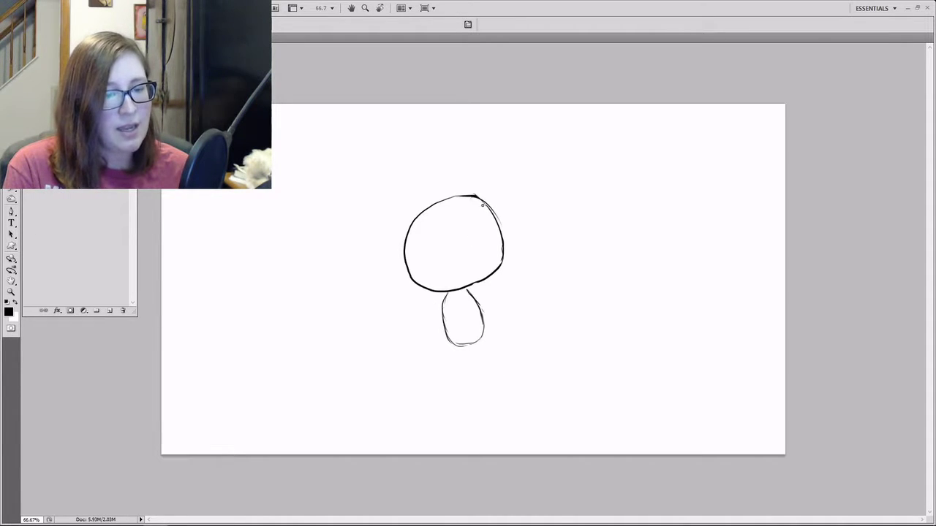
Sketch a long wavy lock of hair down the head's left side, shorten its tip and erase the head line inside it.
{"action": "mouse_move", "coordinate": [487, 207]}
{"action": "left_mouse_down"}
{"action": "mouse_move", "coordinate": [444, 217]}
{"action": "mouse_move", "coordinate": [424, 252]}
{"action": "mouse_move", "coordinate": [429, 313]}
{"action": "mouse_move", "coordinate": [413, 352]}
{"action": "mouse_move", "coordinate": [400, 367]}
{"action": "mouse_move", "coordinate": [378, 367]}
{"action": "mouse_move", "coordinate": [373, 348]}
{"action": "mouse_move", "coordinate": [391, 329]}
{"action": "mouse_move", "coordinate": [404, 240]}
{"action": "left_mouse_up"}
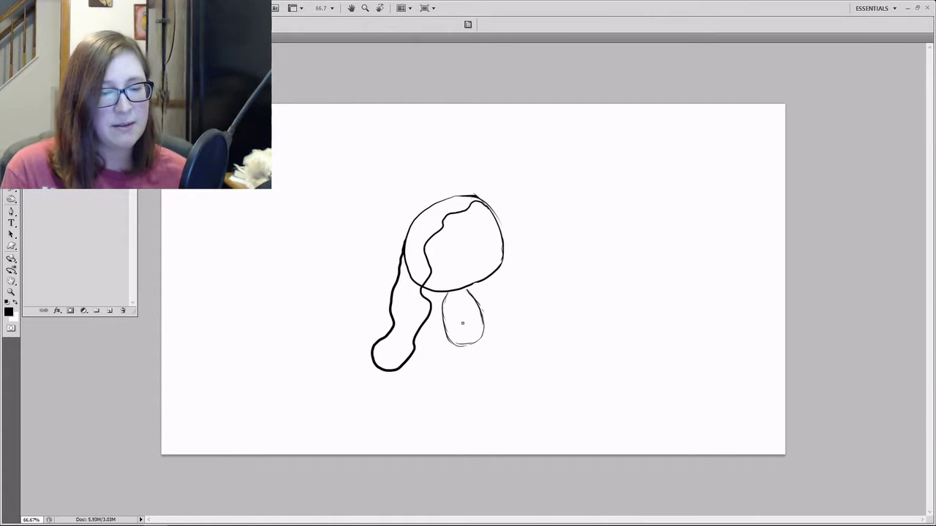
{"action": "key", "text": "e"}
{"action": "mouse_move", "coordinate": [390, 339]}
{"action": "left_mouse_down"}
{"action": "mouse_move", "coordinate": [414, 350]}
{"action": "mouse_move", "coordinate": [384, 369]}
{"action": "mouse_move", "coordinate": [372, 349]}
{"action": "mouse_move", "coordinate": [377, 367]}
{"action": "mouse_move", "coordinate": [418, 331]}
{"action": "left_mouse_up"}
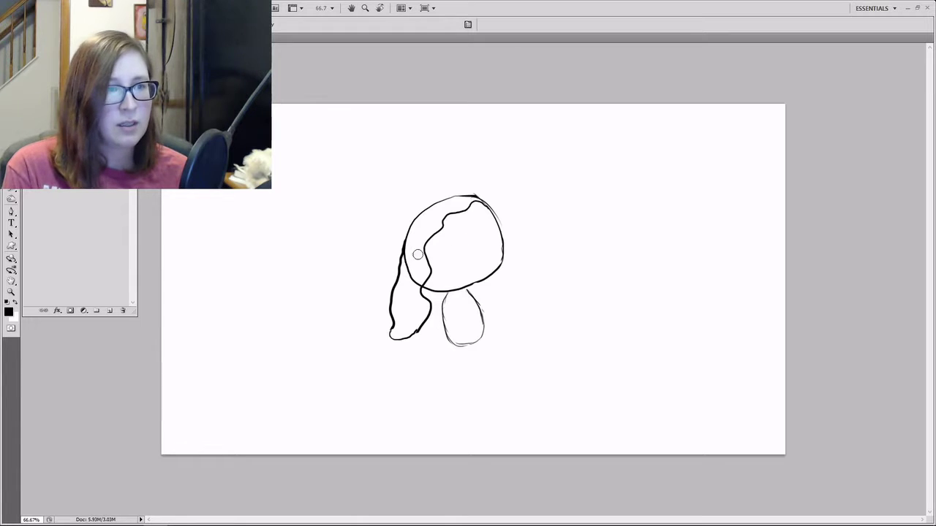
{"action": "left_click_drag", "start_coordinate": [413, 285], "coordinate": [421, 282]}
{"action": "key", "text": "b"}
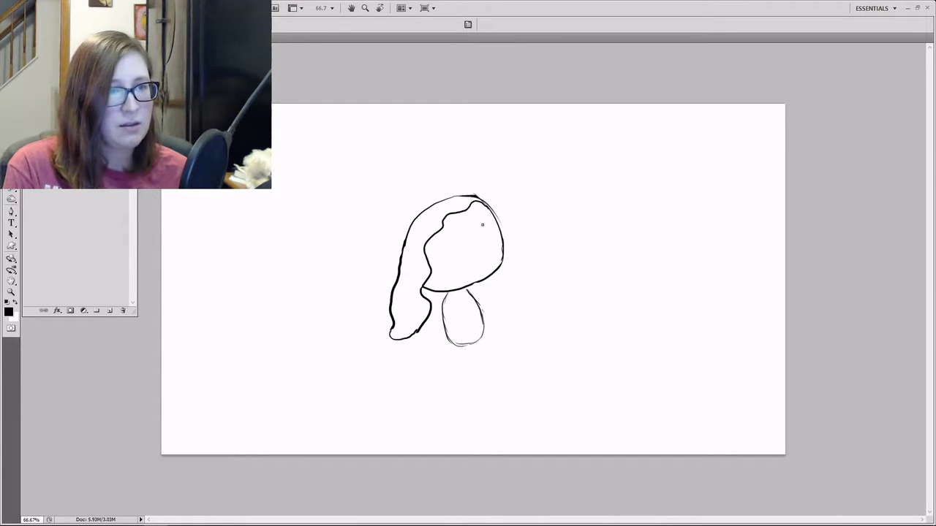
Draw two tall oval eyes, a small round mouth and spiky bangs along the hairline.
{"action": "mouse_move", "coordinate": [482, 220]}
{"action": "left_mouse_down"}
{"action": "mouse_move", "coordinate": [486, 249]}
{"action": "mouse_move", "coordinate": [482, 221]}
{"action": "mouse_move", "coordinate": [441, 263]}
{"action": "mouse_move", "coordinate": [441, 232]}
{"action": "left_mouse_up"}
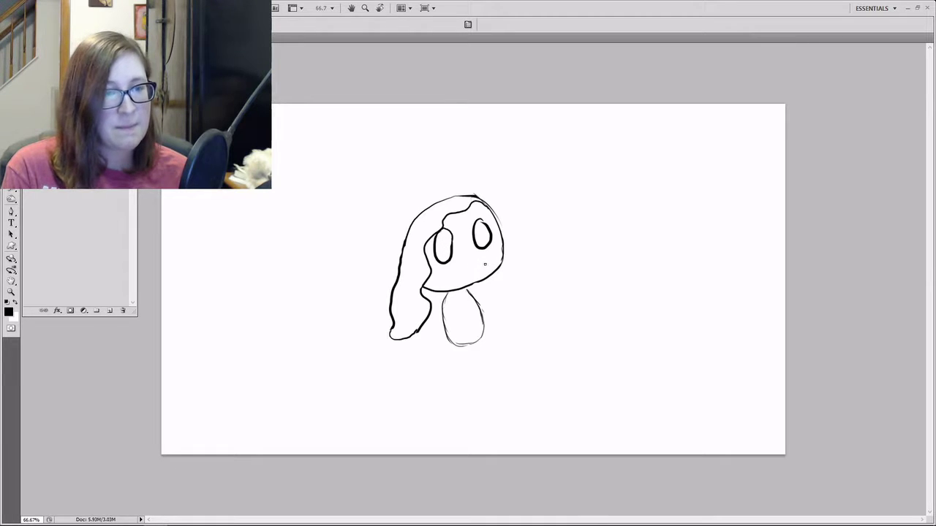
{"action": "mouse_move", "coordinate": [470, 261]}
{"action": "left_mouse_down"}
{"action": "mouse_move", "coordinate": [467, 269]}
{"action": "mouse_move", "coordinate": [471, 260]}
{"action": "left_mouse_up"}
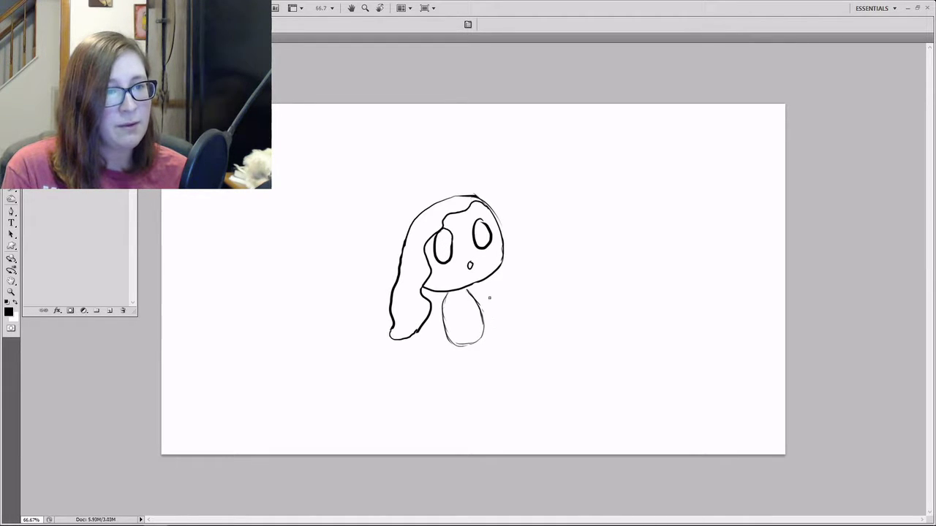
{"action": "left_click_drag", "start_coordinate": [474, 208], "coordinate": [489, 213]}
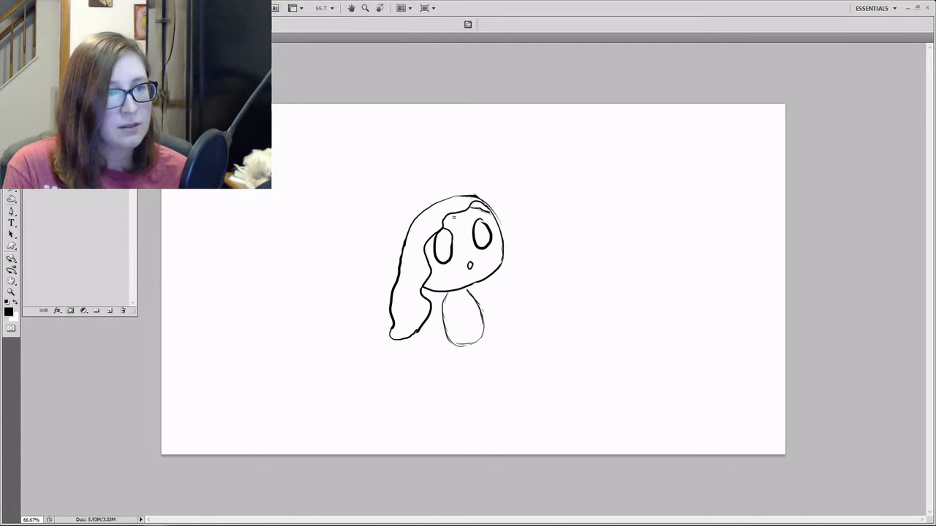
{"action": "mouse_move", "coordinate": [455, 219]}
{"action": "left_mouse_down"}
{"action": "mouse_move", "coordinate": [457, 238]}
{"action": "mouse_move", "coordinate": [461, 225]}
{"action": "left_mouse_up"}
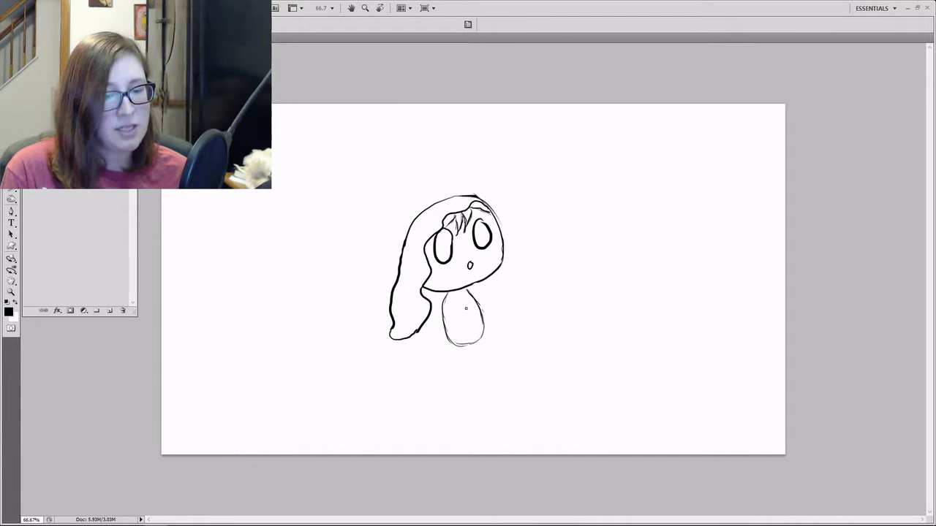
Sketch two small hands on the torso, two widely spread legs with a shortened right foot, and a scalloped fan beside the right hand.
{"action": "mouse_move", "coordinate": [450, 308]}
{"action": "left_mouse_down"}
{"action": "mouse_move", "coordinate": [449, 318]}
{"action": "mouse_move", "coordinate": [478, 307]}
{"action": "left_mouse_up"}
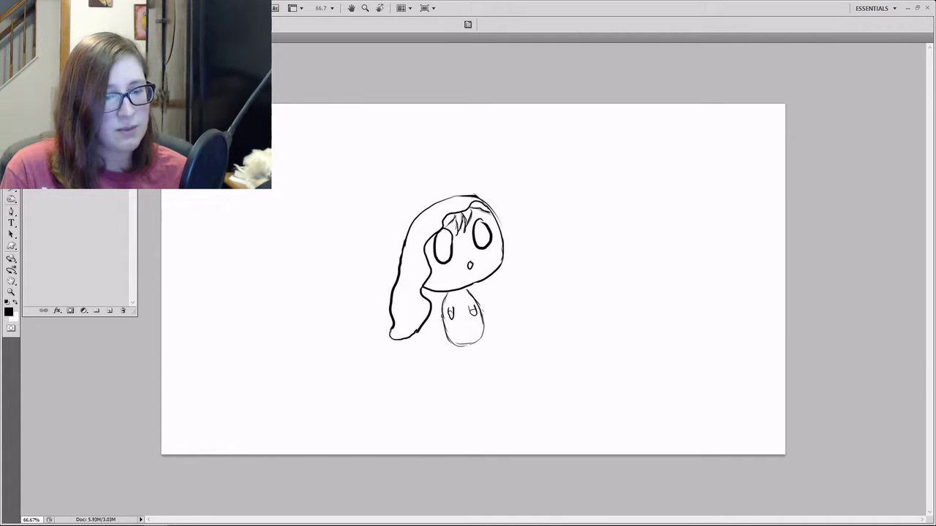
{"action": "mouse_move", "coordinate": [435, 333]}
{"action": "left_mouse_down"}
{"action": "mouse_move", "coordinate": [381, 399]}
{"action": "mouse_move", "coordinate": [449, 390]}
{"action": "mouse_move", "coordinate": [451, 358]}
{"action": "mouse_move", "coordinate": [476, 343]}
{"action": "mouse_move", "coordinate": [513, 348]}
{"action": "mouse_move", "coordinate": [542, 380]}
{"action": "mouse_move", "coordinate": [532, 396]}
{"action": "mouse_move", "coordinate": [508, 386]}
{"action": "mouse_move", "coordinate": [489, 350]}
{"action": "mouse_move", "coordinate": [471, 371]}
{"action": "mouse_move", "coordinate": [504, 373]}
{"action": "left_mouse_up"}
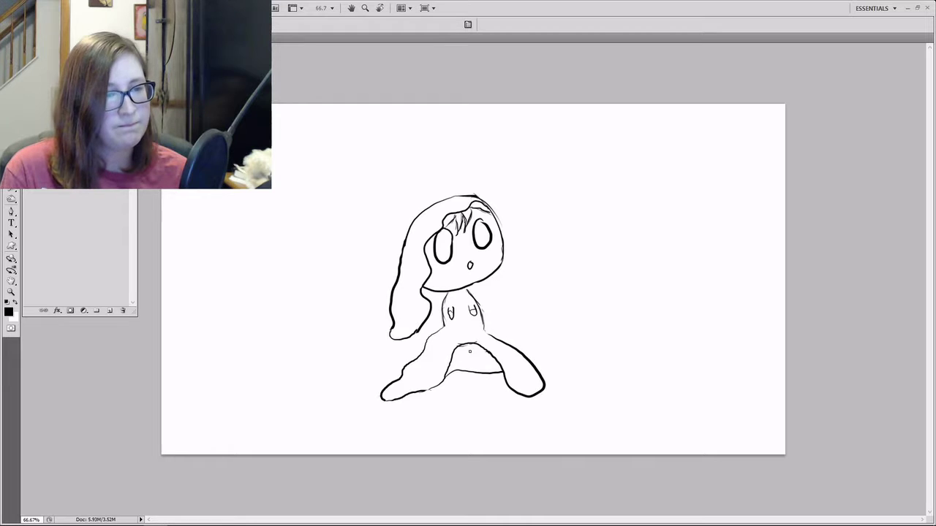
{"action": "mouse_move", "coordinate": [512, 382]}
{"action": "left_mouse_down"}
{"action": "mouse_move", "coordinate": [543, 387]}
{"action": "mouse_move", "coordinate": [540, 380]}
{"action": "mouse_move", "coordinate": [503, 377]}
{"action": "mouse_move", "coordinate": [541, 381]}
{"action": "mouse_move", "coordinate": [536, 370]}
{"action": "mouse_move", "coordinate": [506, 380]}
{"action": "left_mouse_up"}
{"action": "key", "text": "e"}
{"action": "key", "text": "b"}
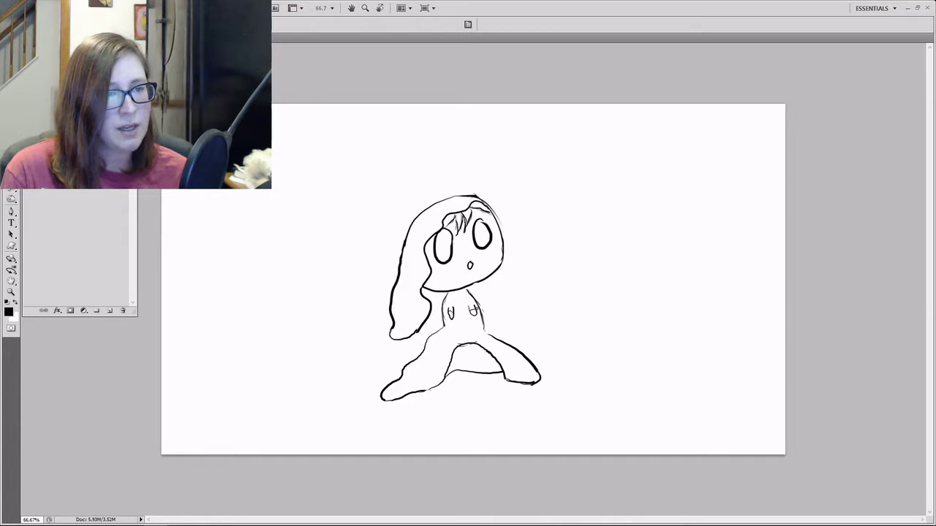
{"action": "mouse_move", "coordinate": [481, 296]}
{"action": "left_mouse_down"}
{"action": "mouse_move", "coordinate": [475, 308]}
{"action": "mouse_move", "coordinate": [490, 309]}
{"action": "mouse_move", "coordinate": [494, 294]}
{"action": "mouse_move", "coordinate": [500, 310]}
{"action": "mouse_move", "coordinate": [487, 316]}
{"action": "left_mouse_up"}
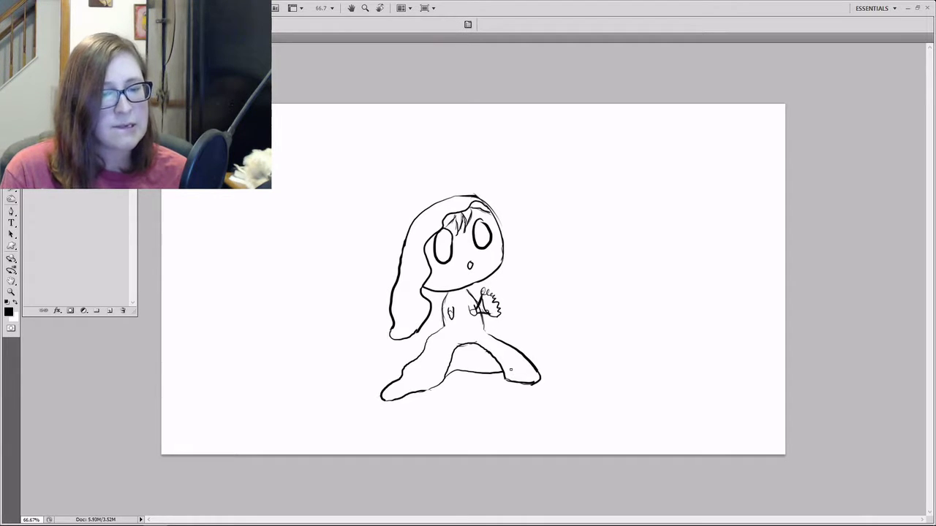
Refine the head by redrawing the upper hair outline, the chin line, a filled mouth and a slightly lower right eye.
{"action": "mouse_move", "coordinate": [452, 198]}
{"action": "left_mouse_down"}
{"action": "mouse_move", "coordinate": [413, 211]}
{"action": "mouse_move", "coordinate": [400, 250]}
{"action": "left_mouse_up"}
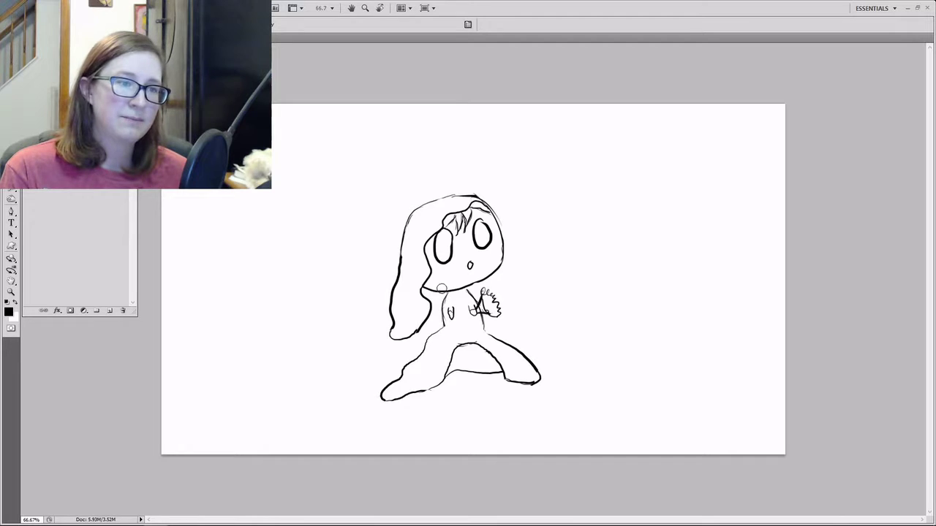
{"action": "key", "text": "b"}
{"action": "mouse_move", "coordinate": [427, 283]}
{"action": "left_mouse_down"}
{"action": "mouse_move", "coordinate": [462, 293]}
{"action": "mouse_move", "coordinate": [496, 278]}
{"action": "mouse_move", "coordinate": [502, 264]}
{"action": "mouse_move", "coordinate": [470, 279]}
{"action": "left_mouse_up"}
{"action": "key", "text": "e"}
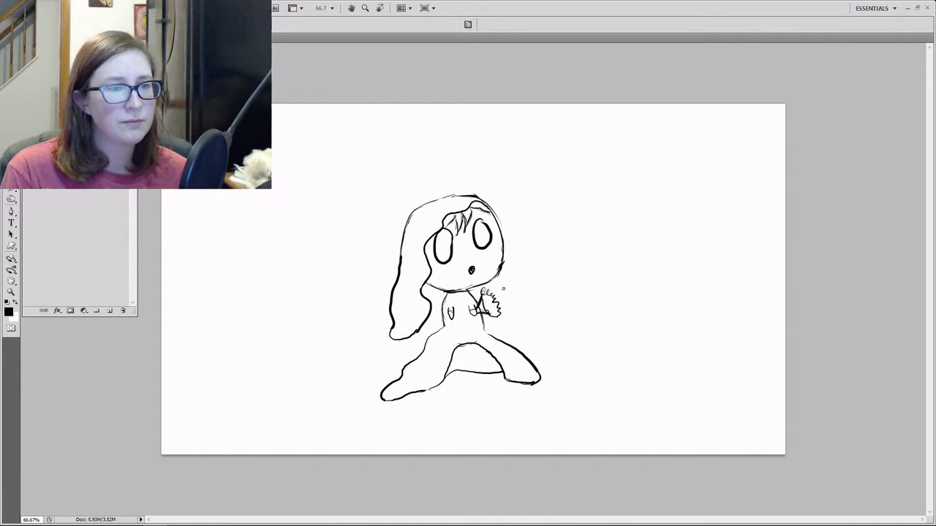
{"action": "mouse_move", "coordinate": [491, 231]}
{"action": "left_mouse_down"}
{"action": "mouse_move", "coordinate": [484, 222]}
{"action": "mouse_move", "coordinate": [485, 259]}
{"action": "left_mouse_up"}
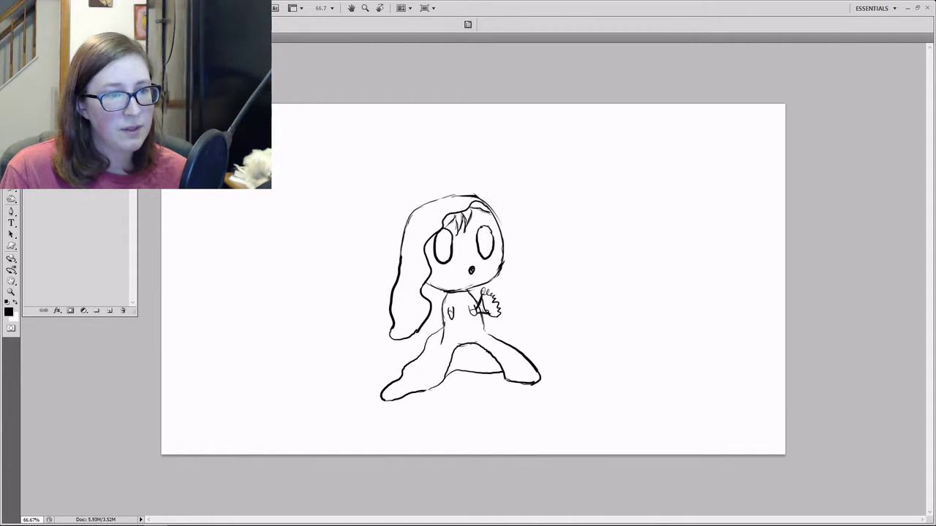
Rework the left leg with a narrower outline and adjust the inner edge of the right foot.
{"action": "left_click_drag", "start_coordinate": [443, 323], "coordinate": [428, 352]}
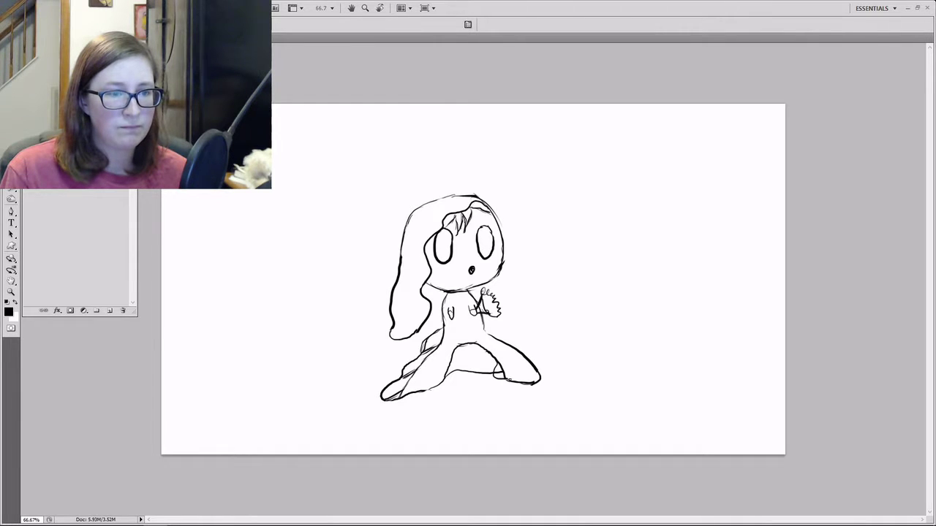
{"action": "key", "text": "e"}
{"action": "mouse_move", "coordinate": [509, 376]}
{"action": "left_mouse_down"}
{"action": "mouse_move", "coordinate": [501, 371]}
{"action": "mouse_move", "coordinate": [510, 374]}
{"action": "left_mouse_up"}
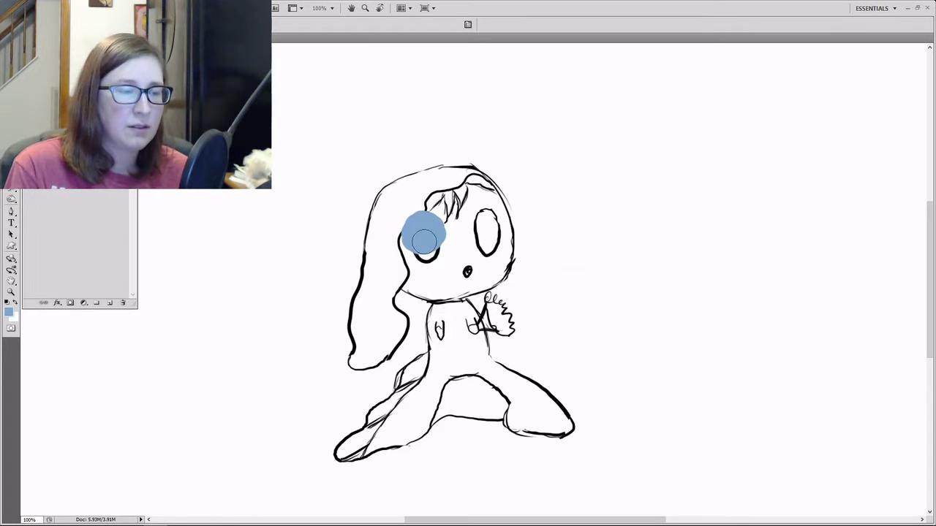
Paint the face with light blue on its left half and grey on its right half.
{"action": "mouse_move", "coordinate": [424, 236]}
{"action": "left_mouse_down"}
{"action": "mouse_move", "coordinate": [417, 282]}
{"action": "mouse_move", "coordinate": [491, 269]}
{"action": "mouse_move", "coordinate": [447, 191]}
{"action": "mouse_move", "coordinate": [473, 185]}
{"action": "mouse_move", "coordinate": [512, 269]}
{"action": "mouse_move", "coordinate": [484, 291]}
{"action": "left_mouse_up"}
{"action": "key", "text": "ctrl+z"}
{"action": "key", "text": "ctrl+z"}
{"action": "key", "text": "e"}
{"action": "left_click_drag", "start_coordinate": [524, 223], "coordinate": [518, 266]}
{"action": "left_click", "coordinate": [9, 312]}
{"action": "left_click", "coordinate": [578, 171]}
{"action": "mouse_move", "coordinate": [500, 220]}
{"action": "left_mouse_down"}
{"action": "mouse_move", "coordinate": [485, 202]}
{"action": "mouse_move", "coordinate": [487, 270]}
{"action": "mouse_move", "coordinate": [445, 293]}
{"action": "mouse_move", "coordinate": [493, 226]}
{"action": "mouse_move", "coordinate": [480, 200]}
{"action": "mouse_move", "coordinate": [484, 275]}
{"action": "left_mouse_up"}
{"action": "left_click", "coordinate": [426, 264], "text": "alt"}
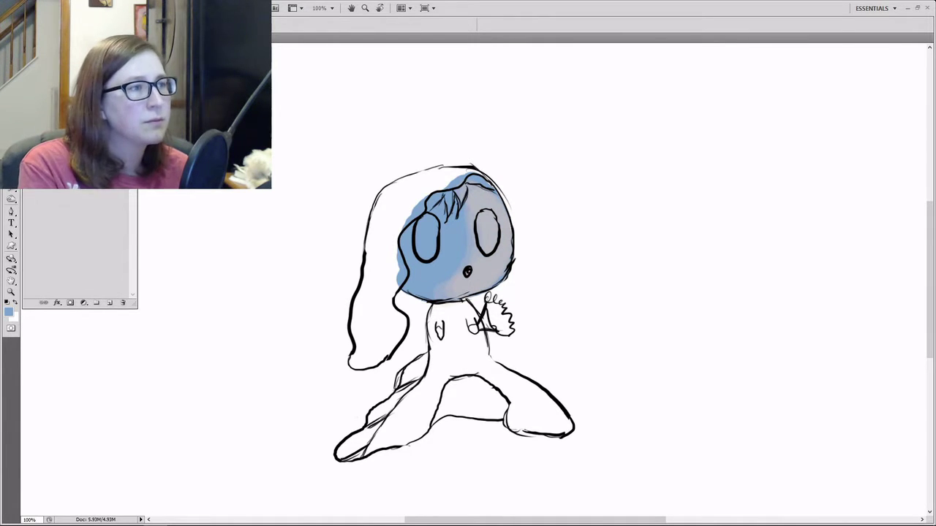
Choose a darker blue and shade the face along the hairline and left edge.
{"action": "left_click", "coordinate": [8, 312]}
{"action": "left_click", "coordinate": [411, 258]}
{"action": "left_click", "coordinate": [539, 192]}
{"action": "mouse_move", "coordinate": [431, 197]}
{"action": "left_mouse_down"}
{"action": "mouse_move", "coordinate": [426, 232]}
{"action": "mouse_move", "coordinate": [442, 290]}
{"action": "mouse_move", "coordinate": [411, 276]}
{"action": "mouse_move", "coordinate": [417, 231]}
{"action": "mouse_move", "coordinate": [437, 196]}
{"action": "mouse_move", "coordinate": [400, 251]}
{"action": "mouse_move", "coordinate": [453, 179]}
{"action": "mouse_move", "coordinate": [482, 179]}
{"action": "left_mouse_up"}
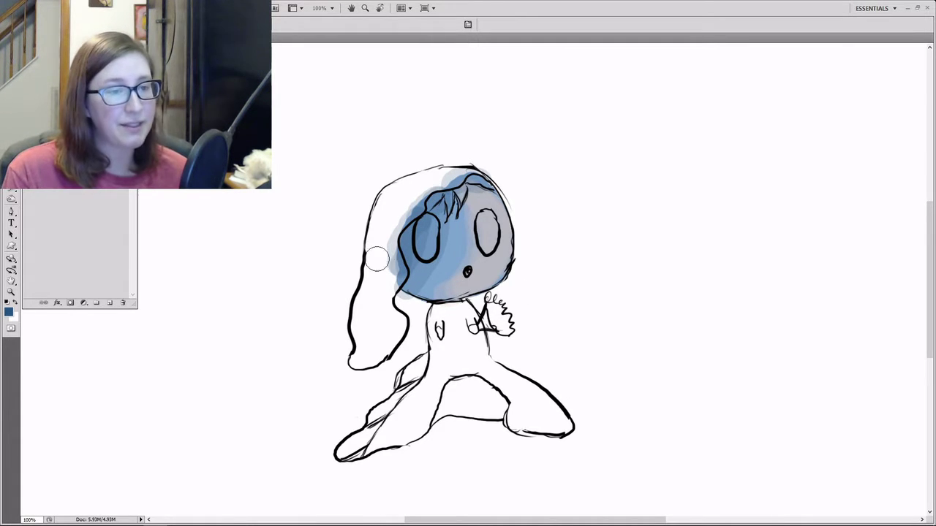
Smudge the blue and grey tones of the face together for softer transitions.
{"action": "key", "text": "ctrl+plus"}
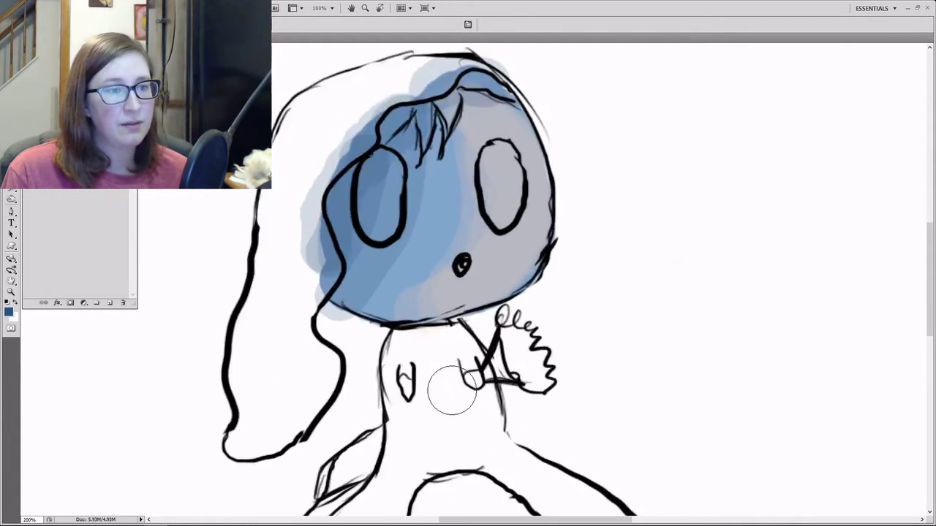
{"action": "left_click", "coordinate": [12, 192]}
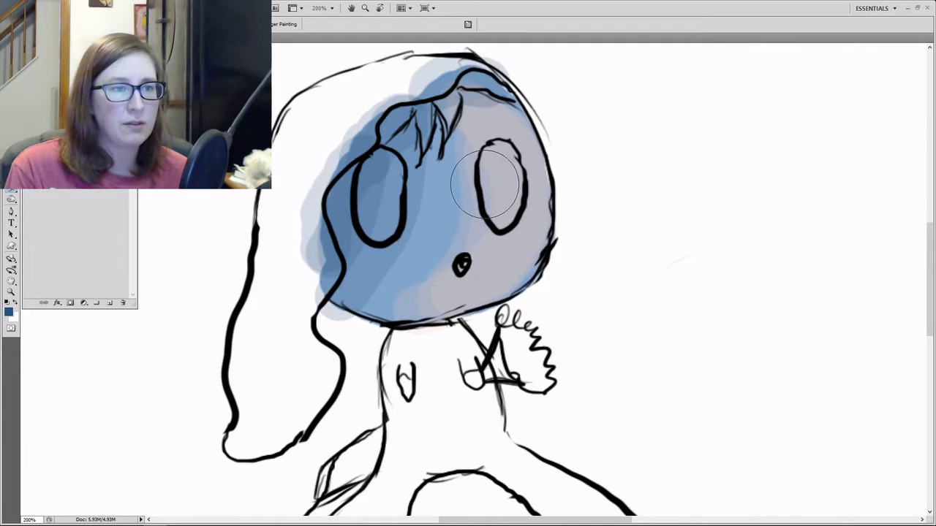
{"action": "mouse_move", "coordinate": [389, 162]}
{"action": "left_mouse_down"}
{"action": "mouse_move", "coordinate": [357, 248]}
{"action": "mouse_move", "coordinate": [378, 284]}
{"action": "mouse_move", "coordinate": [419, 174]}
{"action": "mouse_move", "coordinate": [341, 330]}
{"action": "left_mouse_up"}
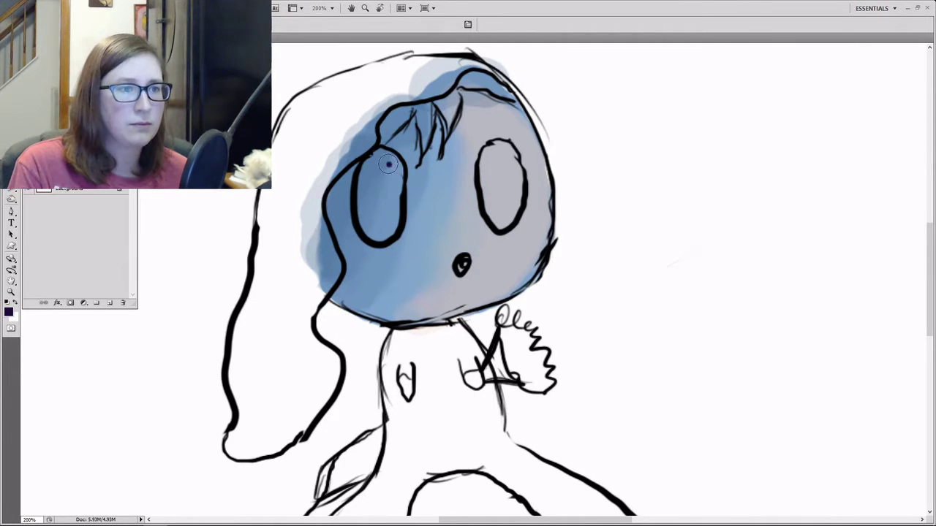
Fill both oval eyes with very dark purple.
{"action": "mouse_move", "coordinate": [389, 165]}
{"action": "left_mouse_down"}
{"action": "mouse_move", "coordinate": [365, 204]}
{"action": "mouse_move", "coordinate": [395, 164]}
{"action": "mouse_move", "coordinate": [361, 262]}
{"action": "left_mouse_up"}
{"action": "mouse_move", "coordinate": [508, 157]}
{"action": "left_mouse_down"}
{"action": "mouse_move", "coordinate": [484, 175]}
{"action": "mouse_move", "coordinate": [498, 221]}
{"action": "mouse_move", "coordinate": [515, 177]}
{"action": "left_mouse_up"}
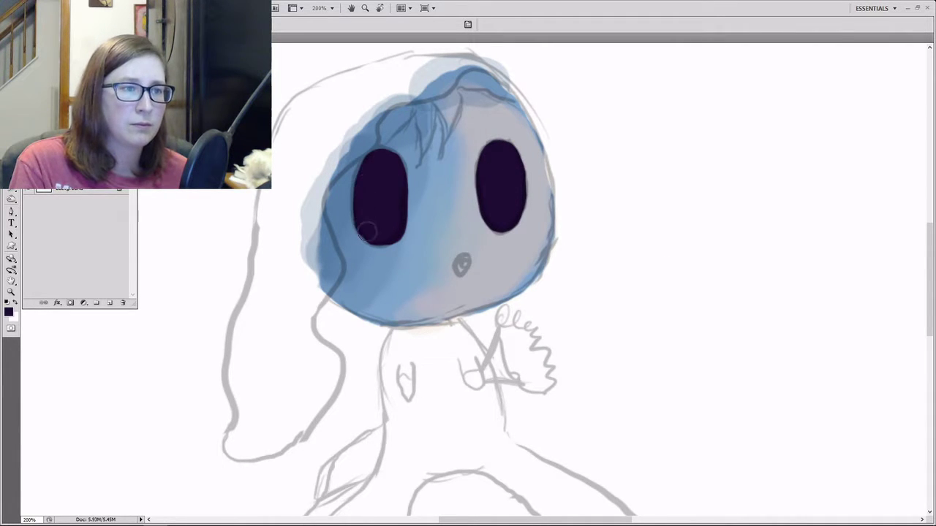
{"action": "key", "text": "ctrl+minus"}
{"action": "key", "text": "ctrl+plus"}
Choose a light purple and dot one large and two small round highlights in the upper part of each eye.
{"action": "left_click", "coordinate": [8, 311]}
{"action": "left_click", "coordinate": [361, 211]}
{"action": "left_click", "coordinate": [534, 190]}
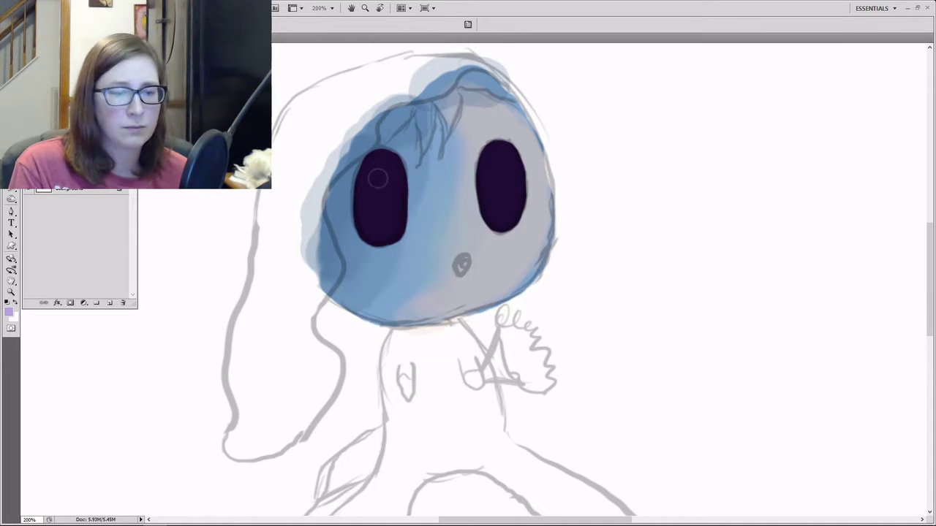
{"action": "left_click", "coordinate": [386, 169]}
{"action": "left_click", "coordinate": [387, 171]}
{"action": "left_click", "coordinate": [370, 170]}
{"action": "left_click", "coordinate": [367, 184]}
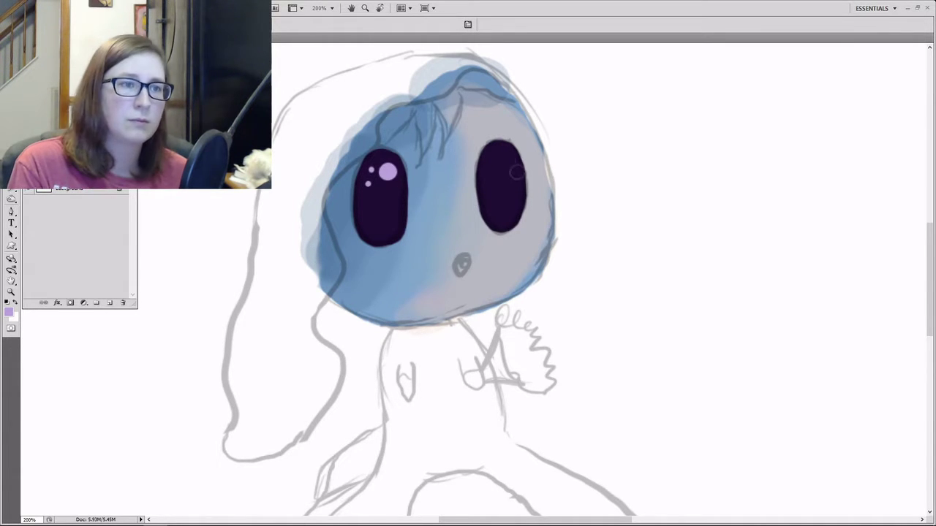
{"action": "left_click", "coordinate": [507, 160]}
{"action": "left_click", "coordinate": [488, 177]}
Add a new layer and paint the fringe and hair around the head in dark brown.
{"action": "key", "text": "ctrl+minus"}
{"action": "key", "text": "ctrl+plus"}
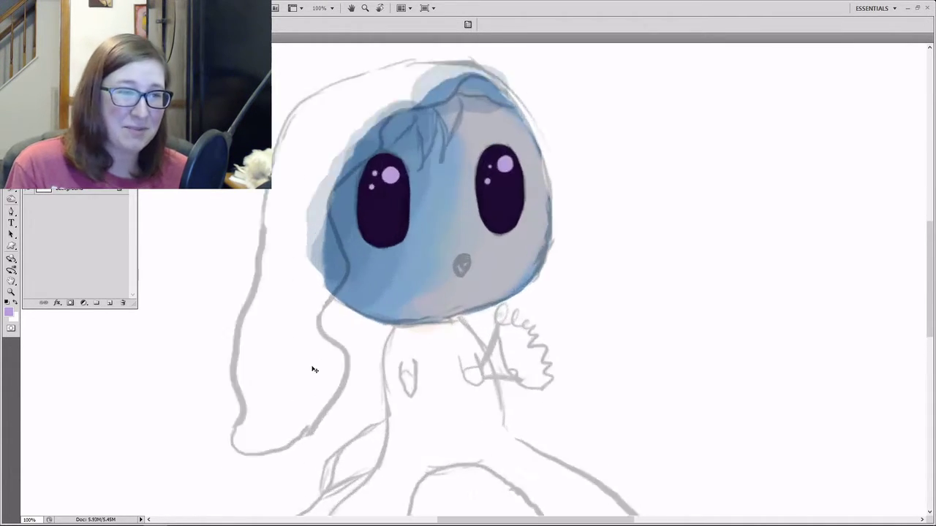
{"action": "left_click_drag", "start_coordinate": [357, 306], "coordinate": [373, 368]}
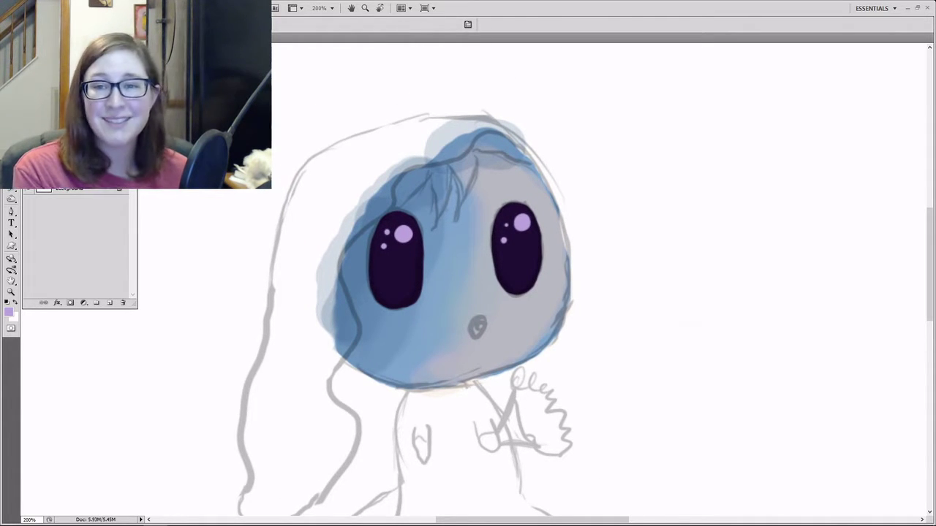
{"action": "key", "text": "ctrl+shift+alt+n"}
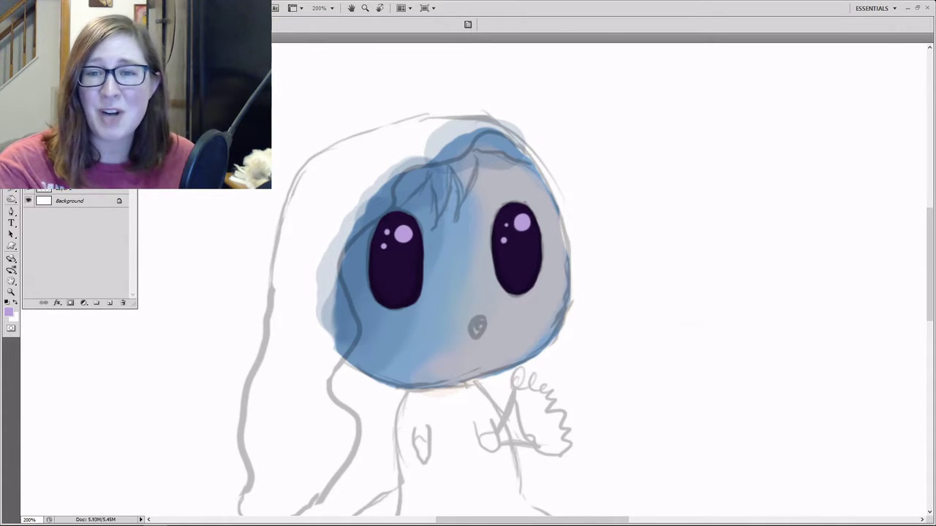
{"action": "mouse_move", "coordinate": [469, 152]}
{"action": "left_mouse_down"}
{"action": "mouse_move", "coordinate": [462, 204]}
{"action": "mouse_move", "coordinate": [471, 157]}
{"action": "mouse_move", "coordinate": [472, 184]}
{"action": "mouse_move", "coordinate": [456, 149]}
{"action": "mouse_move", "coordinate": [453, 170]}
{"action": "mouse_move", "coordinate": [459, 144]}
{"action": "mouse_move", "coordinate": [522, 161]}
{"action": "mouse_move", "coordinate": [519, 150]}
{"action": "mouse_move", "coordinate": [541, 175]}
{"action": "mouse_move", "coordinate": [484, 138]}
{"action": "mouse_move", "coordinate": [449, 205]}
{"action": "mouse_move", "coordinate": [437, 191]}
{"action": "mouse_move", "coordinate": [439, 219]}
{"action": "mouse_move", "coordinate": [448, 181]}
{"action": "mouse_move", "coordinate": [434, 165]}
{"action": "mouse_move", "coordinate": [452, 156]}
{"action": "mouse_move", "coordinate": [445, 174]}
{"action": "mouse_move", "coordinate": [392, 208]}
{"action": "mouse_move", "coordinate": [395, 195]}
{"action": "mouse_move", "coordinate": [381, 197]}
{"action": "mouse_move", "coordinate": [439, 148]}
{"action": "left_mouse_up"}
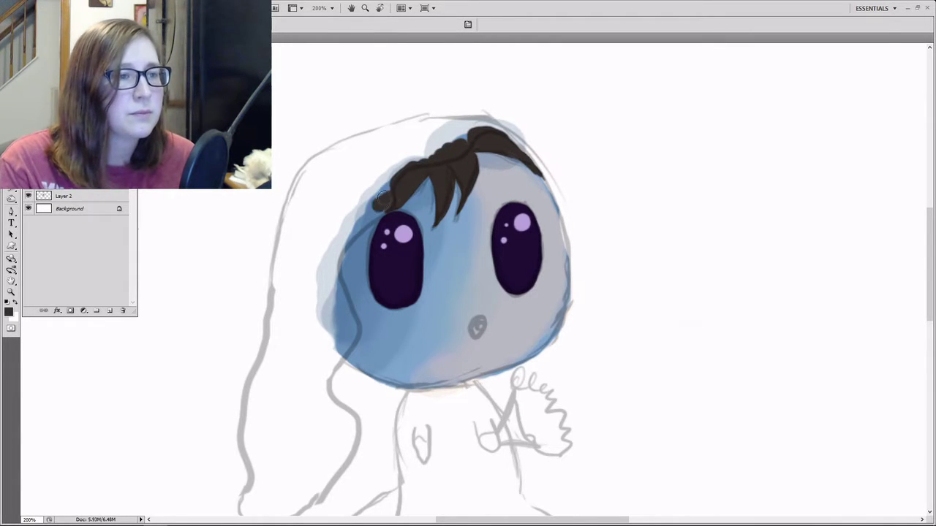
{"action": "mouse_move", "coordinate": [370, 209]}
{"action": "left_mouse_down"}
{"action": "mouse_move", "coordinate": [301, 304]}
{"action": "mouse_move", "coordinate": [288, 280]}
{"action": "mouse_move", "coordinate": [314, 294]}
{"action": "mouse_move", "coordinate": [315, 311]}
{"action": "mouse_move", "coordinate": [300, 305]}
{"action": "mouse_move", "coordinate": [301, 276]}
{"action": "mouse_move", "coordinate": [285, 253]}
{"action": "mouse_move", "coordinate": [296, 214]}
{"action": "mouse_move", "coordinate": [312, 272]}
{"action": "mouse_move", "coordinate": [354, 203]}
{"action": "mouse_move", "coordinate": [328, 250]}
{"action": "mouse_move", "coordinate": [352, 209]}
{"action": "mouse_move", "coordinate": [379, 188]}
{"action": "mouse_move", "coordinate": [341, 225]}
{"action": "mouse_move", "coordinate": [353, 201]}
{"action": "mouse_move", "coordinate": [308, 222]}
{"action": "mouse_move", "coordinate": [309, 192]}
{"action": "mouse_move", "coordinate": [288, 222]}
{"action": "mouse_move", "coordinate": [314, 170]}
{"action": "mouse_move", "coordinate": [297, 227]}
{"action": "left_mouse_up"}
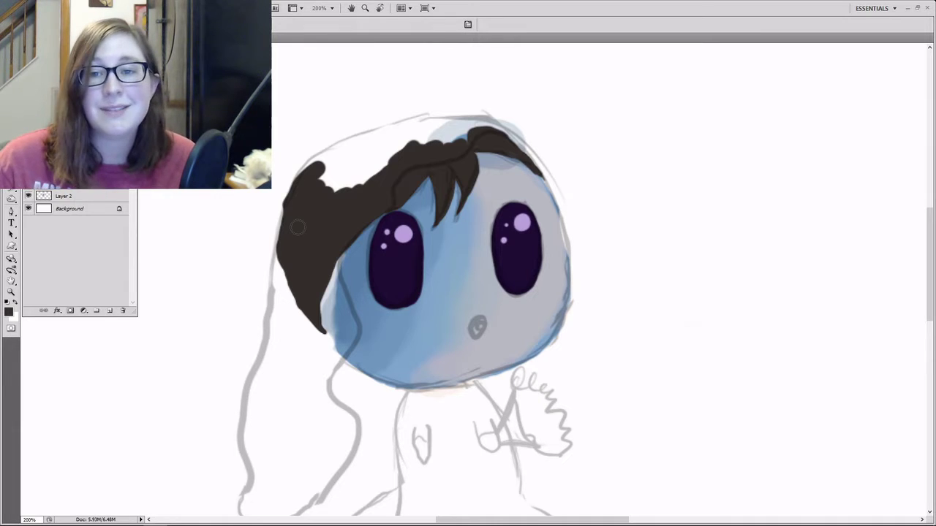
{"action": "mouse_move", "coordinate": [442, 136]}
{"action": "left_mouse_down"}
{"action": "mouse_move", "coordinate": [465, 141]}
{"action": "mouse_move", "coordinate": [370, 182]}
{"action": "mouse_move", "coordinate": [299, 190]}
{"action": "mouse_move", "coordinate": [314, 161]}
{"action": "mouse_move", "coordinate": [460, 117]}
{"action": "mouse_move", "coordinate": [481, 179]}
{"action": "mouse_move", "coordinate": [506, 131]}
{"action": "mouse_move", "coordinate": [535, 159]}
{"action": "mouse_move", "coordinate": [510, 161]}
{"action": "mouse_move", "coordinate": [428, 128]}
{"action": "left_mouse_up"}
{"action": "left_click_drag", "start_coordinate": [428, 128], "coordinate": [330, 165]}
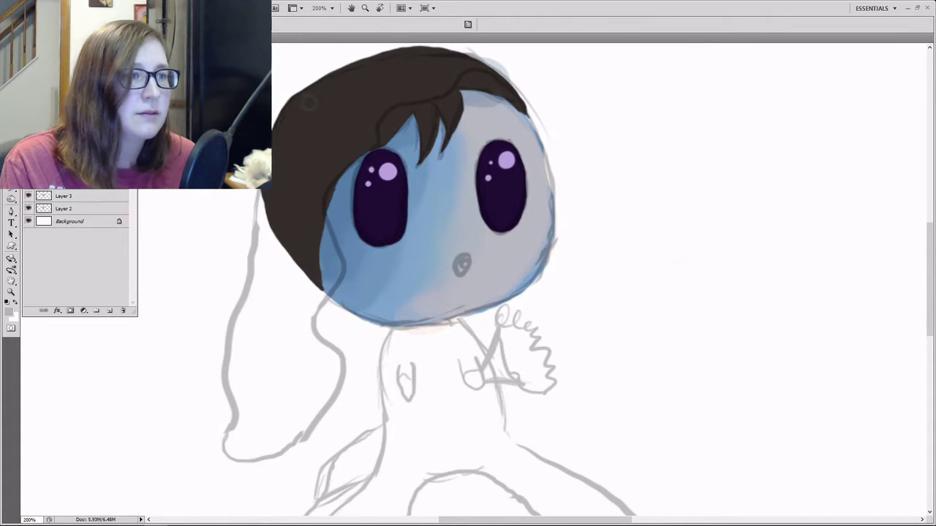
Paint a translucent light grey veil over the hair and down the long flowing shape beside the head.
{"action": "mouse_move", "coordinate": [310, 98]}
{"action": "left_mouse_down"}
{"action": "mouse_move", "coordinate": [262, 245]}
{"action": "mouse_move", "coordinate": [298, 292]}
{"action": "mouse_move", "coordinate": [322, 289]}
{"action": "mouse_move", "coordinate": [332, 270]}
{"action": "mouse_move", "coordinate": [279, 192]}
{"action": "mouse_move", "coordinate": [278, 148]}
{"action": "mouse_move", "coordinate": [271, 237]}
{"action": "mouse_move", "coordinate": [275, 156]}
{"action": "mouse_move", "coordinate": [288, 240]}
{"action": "mouse_move", "coordinate": [329, 266]}
{"action": "left_mouse_up"}
{"action": "left_click_drag", "start_coordinate": [319, 215], "coordinate": [310, 190]}
{"action": "mouse_move", "coordinate": [264, 231]}
{"action": "left_mouse_down"}
{"action": "mouse_move", "coordinate": [282, 275]}
{"action": "mouse_move", "coordinate": [289, 224]}
{"action": "mouse_move", "coordinate": [312, 255]}
{"action": "left_mouse_up"}
{"action": "left_click", "coordinate": [316, 247], "text": "alt"}
{"action": "mouse_move", "coordinate": [302, 154]}
{"action": "left_mouse_down"}
{"action": "mouse_move", "coordinate": [313, 292]}
{"action": "mouse_move", "coordinate": [321, 180]}
{"action": "mouse_move", "coordinate": [287, 117]}
{"action": "mouse_move", "coordinate": [347, 176]}
{"action": "left_mouse_up"}
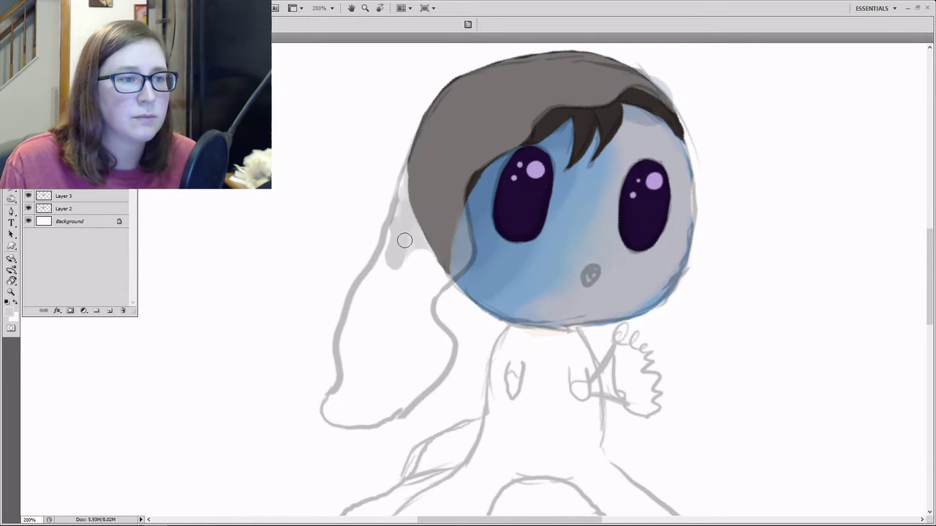
{"action": "mouse_move", "coordinate": [404, 240]}
{"action": "left_mouse_down"}
{"action": "mouse_move", "coordinate": [462, 277]}
{"action": "mouse_move", "coordinate": [444, 276]}
{"action": "mouse_move", "coordinate": [431, 317]}
{"action": "mouse_move", "coordinate": [446, 361]}
{"action": "mouse_move", "coordinate": [428, 380]}
{"action": "left_mouse_up"}
{"action": "mouse_move", "coordinate": [402, 209]}
{"action": "left_mouse_down"}
{"action": "mouse_move", "coordinate": [351, 302]}
{"action": "mouse_move", "coordinate": [354, 322]}
{"action": "mouse_move", "coordinate": [336, 373]}
{"action": "mouse_move", "coordinate": [351, 424]}
{"action": "mouse_move", "coordinate": [377, 420]}
{"action": "mouse_move", "coordinate": [438, 351]}
{"action": "mouse_move", "coordinate": [418, 286]}
{"action": "mouse_move", "coordinate": [444, 334]}
{"action": "mouse_move", "coordinate": [350, 325]}
{"action": "mouse_move", "coordinate": [418, 274]}
{"action": "mouse_move", "coordinate": [350, 353]}
{"action": "mouse_move", "coordinate": [345, 385]}
{"action": "mouse_move", "coordinate": [388, 402]}
{"action": "mouse_move", "coordinate": [427, 352]}
{"action": "mouse_move", "coordinate": [393, 306]}
{"action": "mouse_move", "coordinate": [353, 396]}
{"action": "mouse_move", "coordinate": [385, 393]}
{"action": "mouse_move", "coordinate": [388, 356]}
{"action": "mouse_move", "coordinate": [415, 346]}
{"action": "mouse_move", "coordinate": [414, 426]}
{"action": "left_mouse_up"}
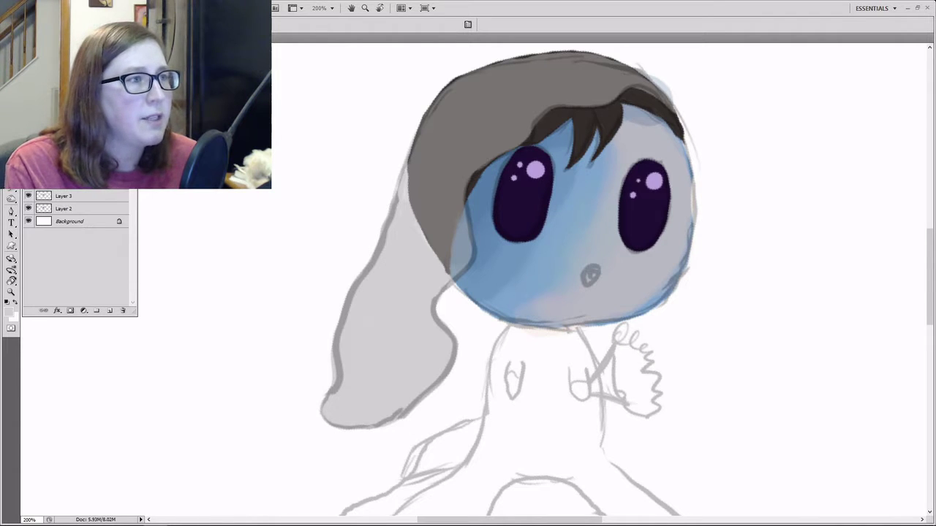
Paint the veil's inner side behind the chin and neck in darker grey on a new layer placed just above the Background.
{"action": "key", "text": "alt+l"}
{"action": "key", "text": "ctrl+shift+n"}
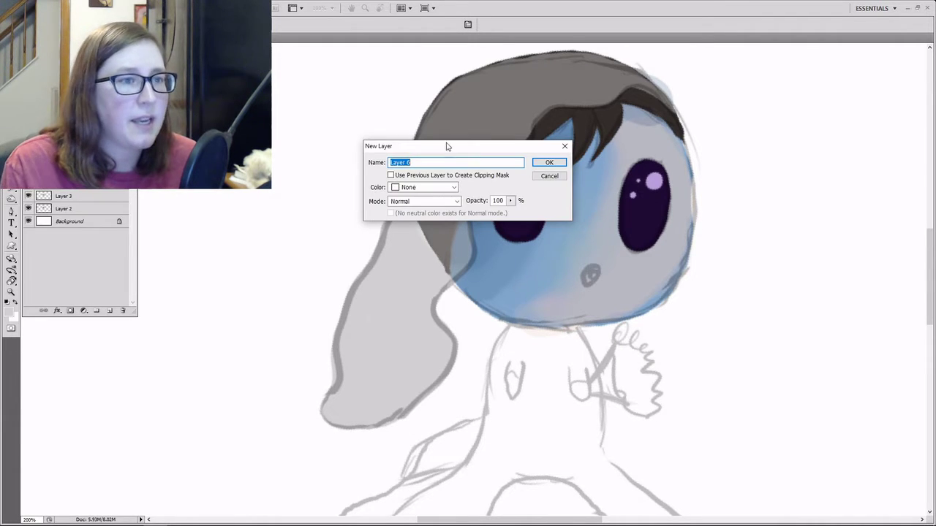
{"action": "left_click", "coordinate": [552, 162]}
{"action": "left_click_drag", "start_coordinate": [473, 382], "coordinate": [424, 379]}
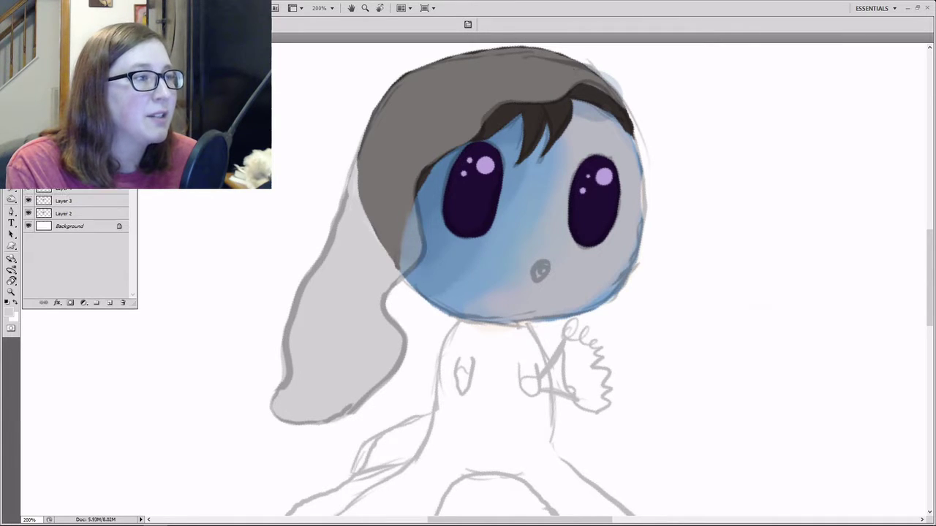
{"action": "left_click", "coordinate": [9, 312]}
{"action": "left_click", "coordinate": [343, 248]}
{"action": "left_click", "coordinate": [551, 190]}
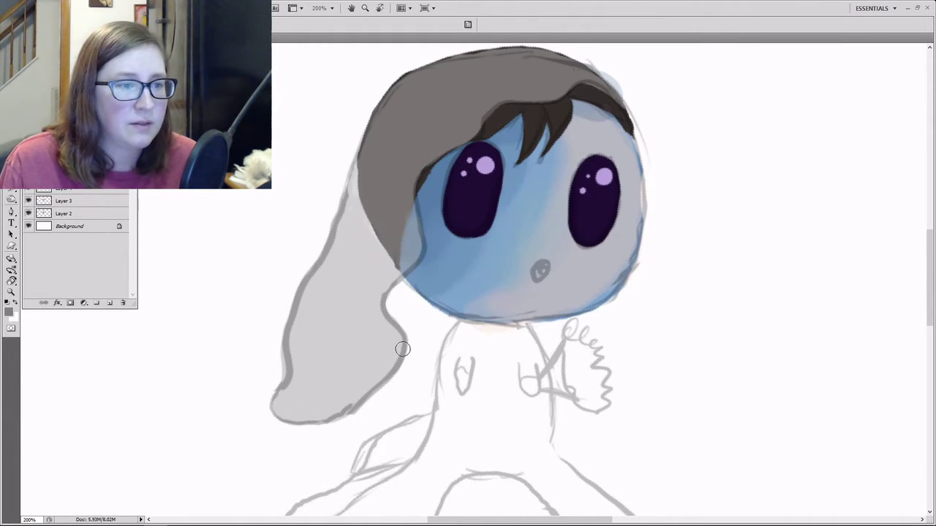
{"action": "mouse_move", "coordinate": [363, 395]}
{"action": "left_mouse_down"}
{"action": "mouse_move", "coordinate": [385, 387]}
{"action": "mouse_move", "coordinate": [437, 371]}
{"action": "left_mouse_up"}
{"action": "mouse_move", "coordinate": [544, 340]}
{"action": "left_mouse_down"}
{"action": "mouse_move", "coordinate": [599, 310]}
{"action": "mouse_move", "coordinate": [535, 329]}
{"action": "mouse_move", "coordinate": [581, 319]}
{"action": "left_mouse_up"}
{"action": "left_click_drag", "start_coordinate": [81, 168], "coordinate": [82, 219]}
{"action": "left_click_drag", "start_coordinate": [504, 321], "coordinate": [520, 324]}
{"action": "mouse_move", "coordinate": [417, 322]}
{"action": "left_mouse_down"}
{"action": "mouse_move", "coordinate": [395, 300]}
{"action": "mouse_move", "coordinate": [404, 294]}
{"action": "mouse_move", "coordinate": [384, 376]}
{"action": "mouse_move", "coordinate": [422, 363]}
{"action": "mouse_move", "coordinate": [446, 337]}
{"action": "mouse_move", "coordinate": [424, 322]}
{"action": "left_mouse_up"}
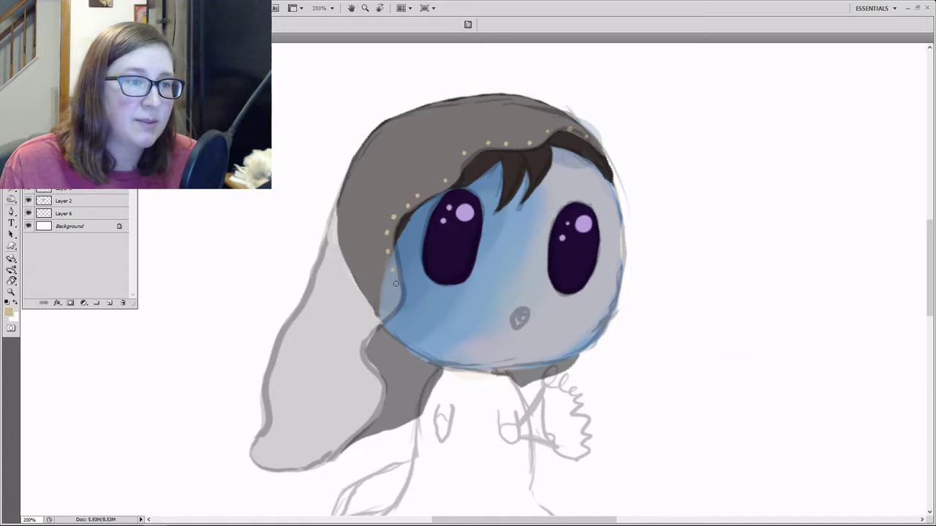
Decorate the veil's front edge with gold dots and short connecting dashes.
{"action": "left_click", "coordinate": [391, 303]}
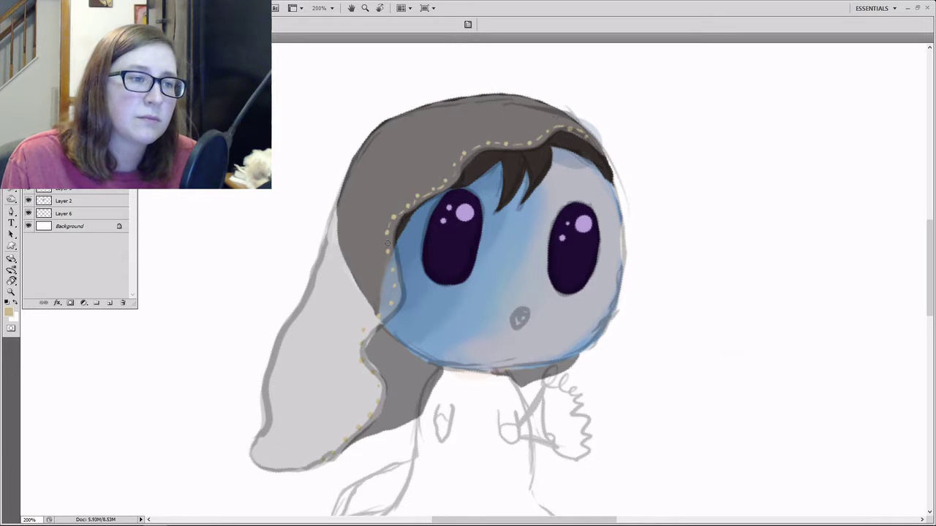
{"action": "mouse_move", "coordinate": [397, 289]}
{"action": "left_mouse_down"}
{"action": "mouse_move", "coordinate": [406, 327]}
{"action": "mouse_move", "coordinate": [384, 317]}
{"action": "left_mouse_up"}
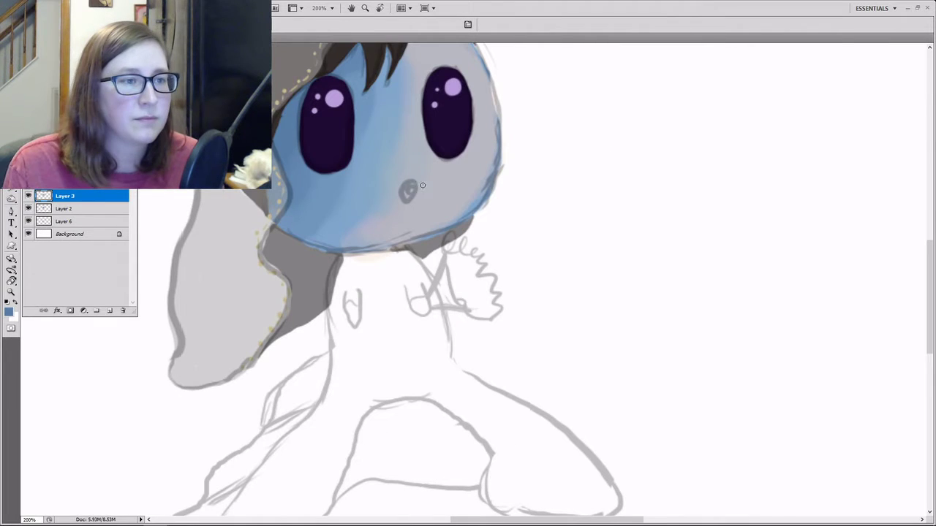
Outline the small oval mouth in medium blue and fill it with dark blue, leaving a light highlight.
{"action": "left_click_drag", "start_coordinate": [416, 184], "coordinate": [407, 182]}
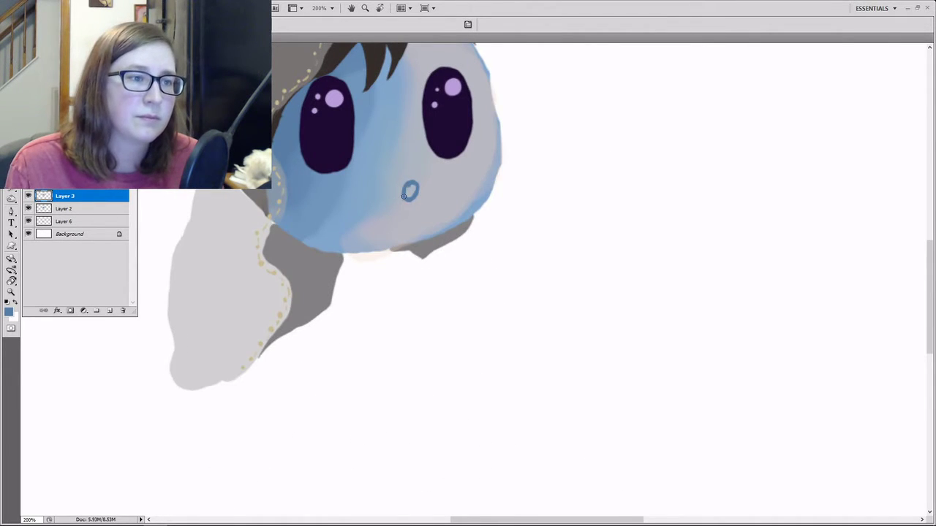
{"action": "left_click", "coordinate": [9, 312]}
{"action": "left_click", "coordinate": [415, 277]}
{"action": "left_click", "coordinate": [551, 190]}
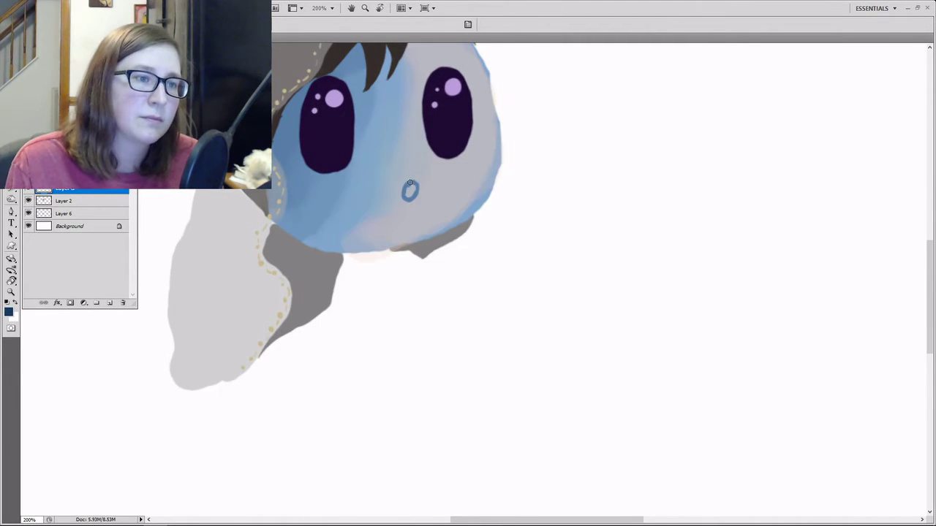
{"action": "mouse_move", "coordinate": [412, 183]}
{"action": "left_mouse_down"}
{"action": "mouse_move", "coordinate": [407, 199]}
{"action": "mouse_move", "coordinate": [411, 184]}
{"action": "left_mouse_up"}
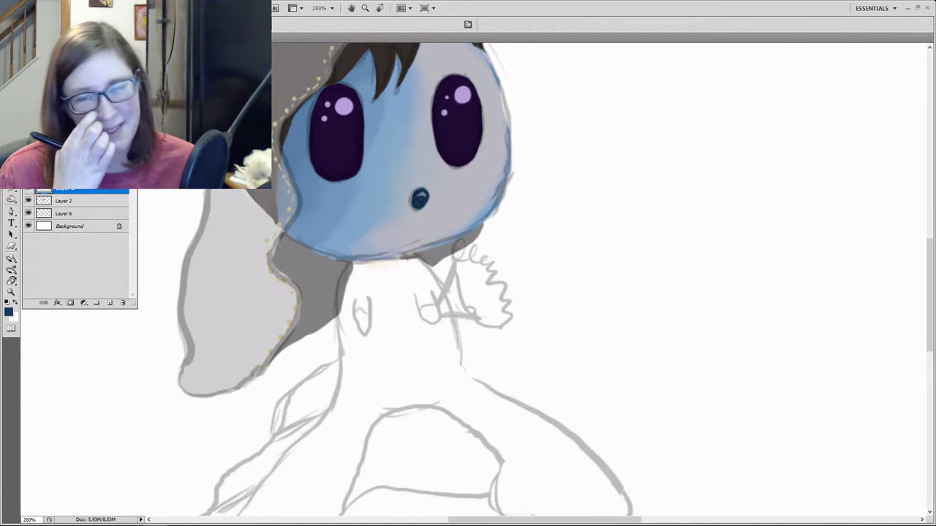
{"action": "key", "text": "ctrl+minus"}
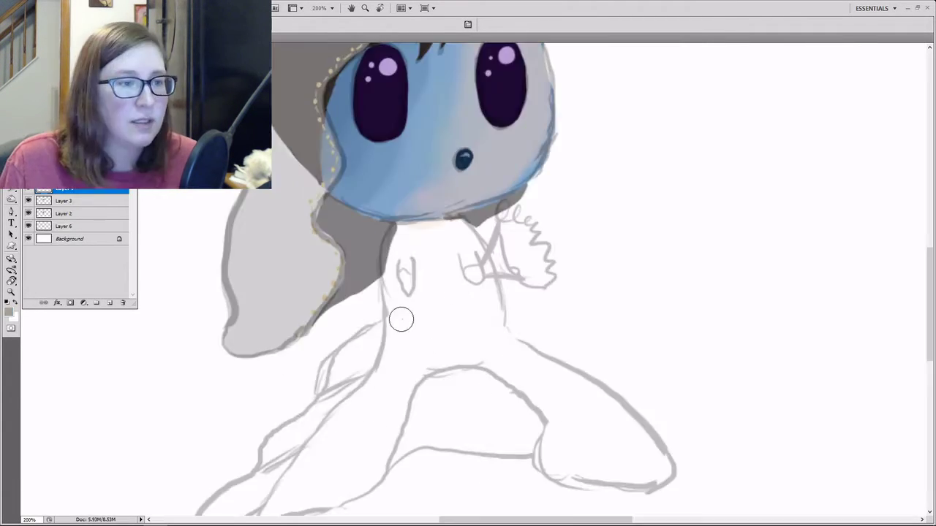
Choose a light beige for the dress and undo the test strokes on the torso.
{"action": "mouse_move", "coordinate": [394, 337]}
{"action": "left_mouse_down"}
{"action": "mouse_move", "coordinate": [405, 317]}
{"action": "mouse_move", "coordinate": [402, 333]}
{"action": "left_mouse_up"}
{"action": "left_click", "coordinate": [9, 313]}
{"action": "left_click", "coordinate": [338, 219]}
{"action": "left_click", "coordinate": [535, 192]}
{"action": "mouse_move", "coordinate": [395, 272]}
{"action": "left_mouse_down"}
{"action": "mouse_move", "coordinate": [397, 341]}
{"action": "mouse_move", "coordinate": [395, 250]}
{"action": "mouse_move", "coordinate": [399, 235]}
{"action": "mouse_move", "coordinate": [428, 231]}
{"action": "left_mouse_up"}
{"action": "key", "text": "ctrl+z"}
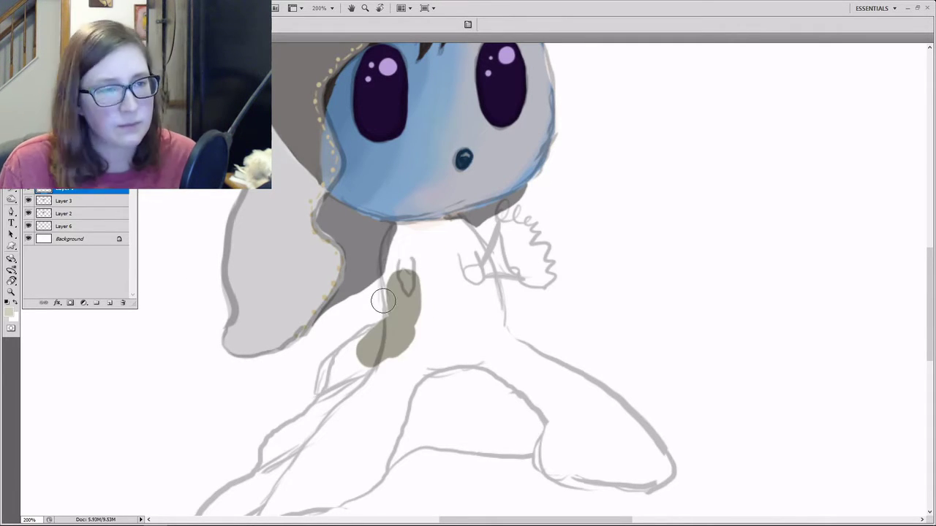
{"action": "key", "text": "ctrl+z"}
Move the dress layer beneath the face layers and fill the torso and wide skirt with light beige.
{"action": "left_click_drag", "start_coordinate": [74, 190], "coordinate": [73, 218]}
{"action": "mouse_move", "coordinate": [439, 228]}
{"action": "left_mouse_down"}
{"action": "mouse_move", "coordinate": [477, 269]}
{"action": "mouse_move", "coordinate": [435, 252]}
{"action": "mouse_move", "coordinate": [416, 364]}
{"action": "mouse_move", "coordinate": [457, 327]}
{"action": "mouse_move", "coordinate": [369, 457]}
{"action": "mouse_move", "coordinate": [394, 332]}
{"action": "mouse_move", "coordinate": [346, 359]}
{"action": "mouse_move", "coordinate": [350, 381]}
{"action": "mouse_move", "coordinate": [424, 369]}
{"action": "mouse_move", "coordinate": [474, 254]}
{"action": "mouse_move", "coordinate": [353, 378]}
{"action": "mouse_move", "coordinate": [381, 381]}
{"action": "mouse_move", "coordinate": [472, 351]}
{"action": "mouse_move", "coordinate": [530, 288]}
{"action": "mouse_move", "coordinate": [411, 341]}
{"action": "mouse_move", "coordinate": [478, 329]}
{"action": "left_mouse_up"}
{"action": "left_click_drag", "start_coordinate": [652, 237], "coordinate": [475, 283]}
{"action": "mouse_move", "coordinate": [454, 208]}
{"action": "left_mouse_down"}
{"action": "mouse_move", "coordinate": [498, 266]}
{"action": "mouse_move", "coordinate": [628, 376]}
{"action": "mouse_move", "coordinate": [560, 380]}
{"action": "mouse_move", "coordinate": [604, 383]}
{"action": "mouse_move", "coordinate": [511, 364]}
{"action": "mouse_move", "coordinate": [507, 289]}
{"action": "mouse_move", "coordinate": [544, 350]}
{"action": "mouse_move", "coordinate": [572, 340]}
{"action": "mouse_move", "coordinate": [434, 240]}
{"action": "mouse_move", "coordinate": [431, 260]}
{"action": "mouse_move", "coordinate": [495, 288]}
{"action": "mouse_move", "coordinate": [468, 264]}
{"action": "mouse_move", "coordinate": [532, 345]}
{"action": "left_mouse_up"}
{"action": "key", "text": "ctrl+minus"}
{"action": "key", "text": "ctrl+plus"}
Choose a darker grey-beige and paint the fold lines along the trailing side of the skirt.
{"action": "left_click", "coordinate": [9, 312]}
{"action": "left_click", "coordinate": [341, 232]}
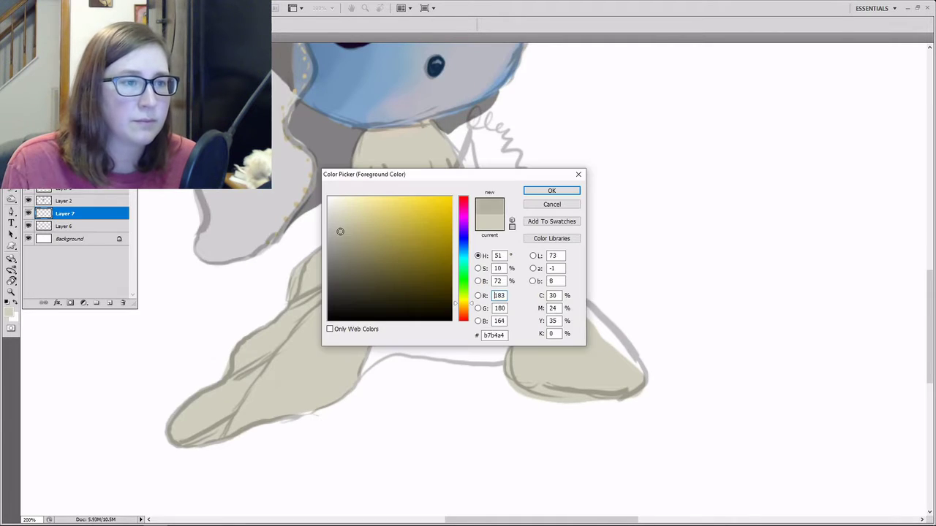
{"action": "left_click", "coordinate": [344, 241]}
{"action": "key", "text": "Return"}
{"action": "mouse_move", "coordinate": [349, 230]}
{"action": "left_mouse_down"}
{"action": "mouse_move", "coordinate": [348, 259]}
{"action": "mouse_move", "coordinate": [223, 431]}
{"action": "mouse_move", "coordinate": [236, 411]}
{"action": "mouse_move", "coordinate": [189, 443]}
{"action": "mouse_move", "coordinate": [221, 428]}
{"action": "left_mouse_up"}
{"action": "left_click_drag", "start_coordinate": [283, 345], "coordinate": [208, 388]}
{"action": "left_click_drag", "start_coordinate": [334, 280], "coordinate": [284, 313]}
Hide the sketch layer and shade the torso's edge on the veil side in grey-beige.
{"action": "left_click", "coordinate": [28, 187]}
{"action": "left_click_drag", "start_coordinate": [363, 142], "coordinate": [352, 228]}
{"action": "key", "text": "ctrl+minus"}
{"action": "key", "text": "ctrl+plus"}
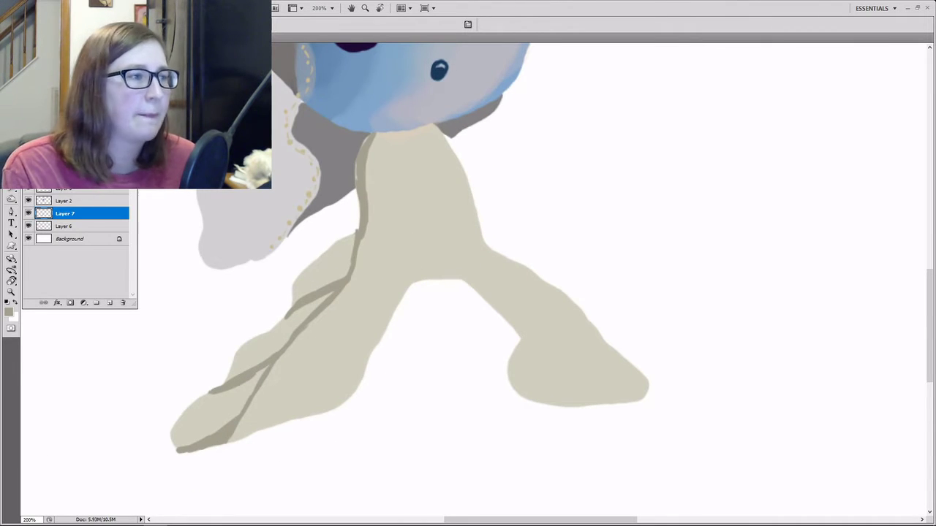
Show the sketch again and paint grey-beige shadows for both sleeve openings and under the chin.
{"action": "key", "text": "ctrl+comma"}
{"action": "left_click_drag", "start_coordinate": [388, 178], "coordinate": [380, 179]}
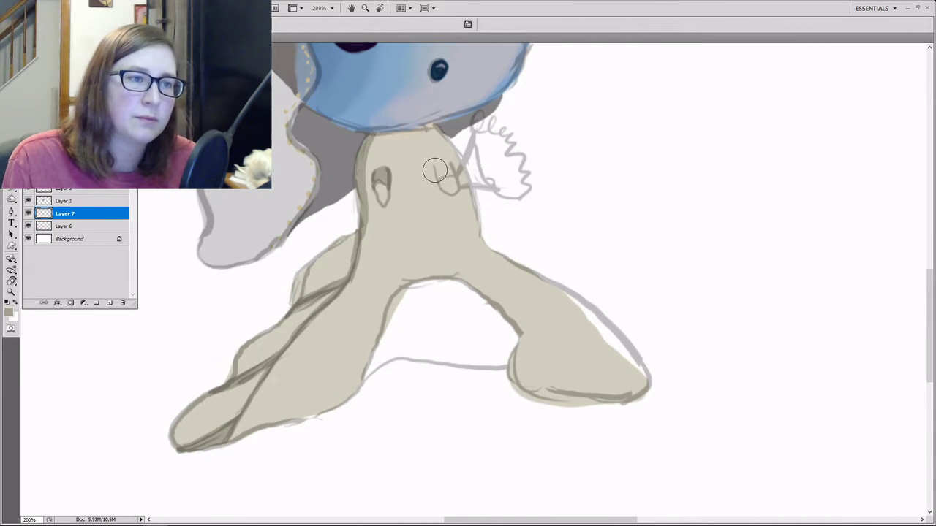
{"action": "left_click_drag", "start_coordinate": [435, 168], "coordinate": [449, 173]}
{"action": "mouse_move", "coordinate": [376, 141]}
{"action": "left_mouse_down"}
{"action": "mouse_move", "coordinate": [397, 147]}
{"action": "mouse_move", "coordinate": [427, 129]}
{"action": "mouse_move", "coordinate": [391, 138]}
{"action": "left_mouse_up"}
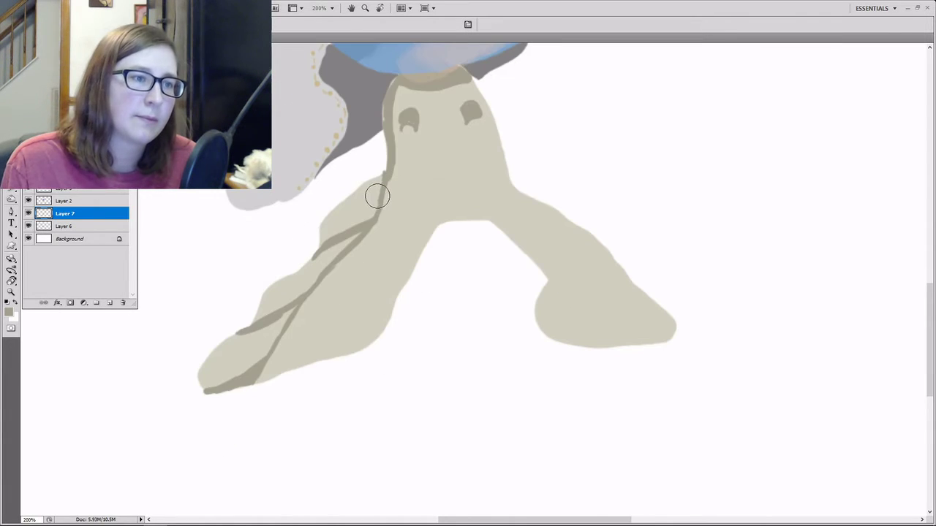
Widen the shadows inside the trailing skirt folds with grey-beige.
{"action": "mouse_move", "coordinate": [376, 196]}
{"action": "left_mouse_down"}
{"action": "mouse_move", "coordinate": [329, 238]}
{"action": "mouse_move", "coordinate": [373, 205]}
{"action": "mouse_move", "coordinate": [319, 274]}
{"action": "mouse_move", "coordinate": [268, 311]}
{"action": "mouse_move", "coordinate": [300, 289]}
{"action": "mouse_move", "coordinate": [288, 296]}
{"action": "mouse_move", "coordinate": [273, 350]}
{"action": "mouse_move", "coordinate": [236, 364]}
{"action": "mouse_move", "coordinate": [266, 350]}
{"action": "left_mouse_up"}
{"action": "key", "text": "ctrl+minus"}
{"action": "key", "text": "ctrl+minus"}
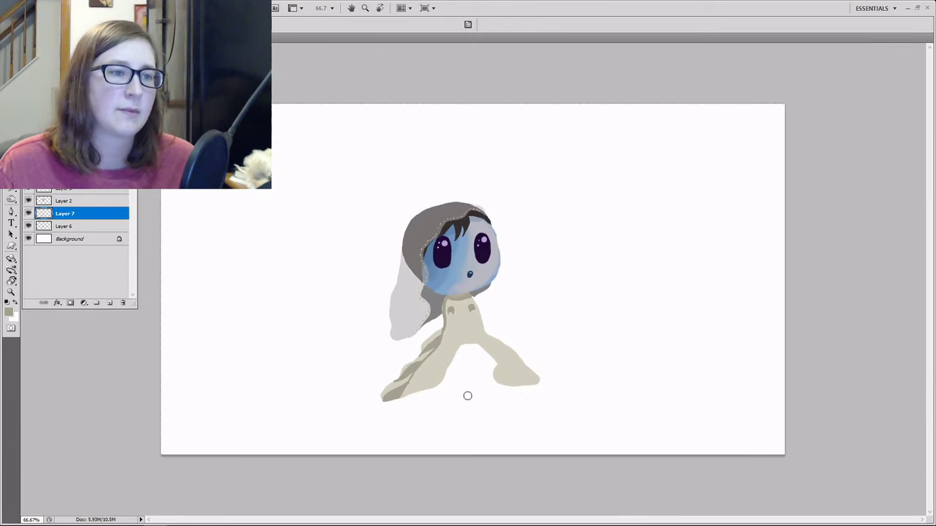
{"action": "key", "text": "ctrl+plus"}
{"action": "key", "text": "ctrl+plus"}
{"action": "left_click_drag", "start_coordinate": [562, 388], "coordinate": [562, 322]}
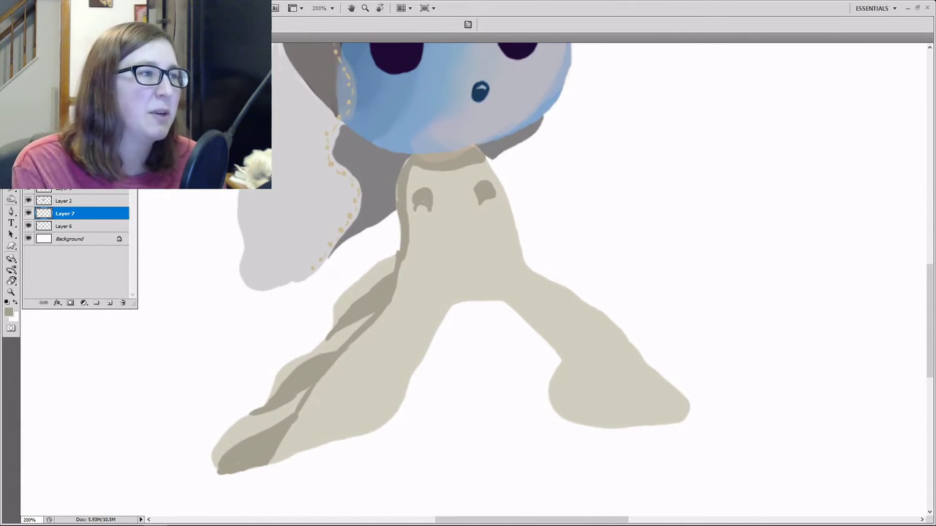
Choose a dark olive-brown and fill the opening beneath the skirt on Layer 6.
{"action": "left_click", "coordinate": [9, 311]}
{"action": "left_click_drag", "start_coordinate": [344, 240], "coordinate": [351, 274]}
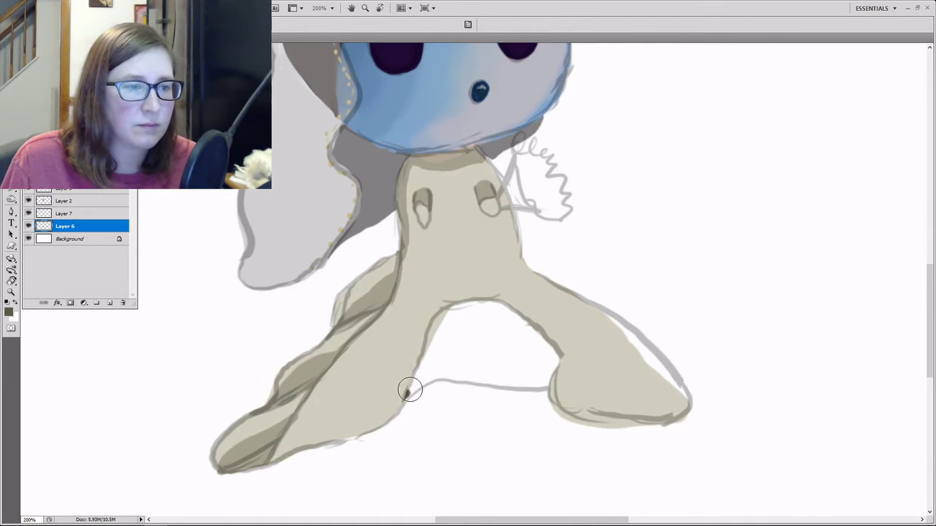
{"action": "mouse_move", "coordinate": [409, 388]}
{"action": "left_mouse_down"}
{"action": "mouse_move", "coordinate": [469, 369]}
{"action": "mouse_move", "coordinate": [548, 367]}
{"action": "mouse_move", "coordinate": [553, 341]}
{"action": "mouse_move", "coordinate": [401, 382]}
{"action": "mouse_move", "coordinate": [512, 374]}
{"action": "left_mouse_up"}
{"action": "key", "text": "ctrl+minus"}
Paint light blue hands below both sleeves and two darker blue feet in the skirt opening.
{"action": "left_click_drag", "start_coordinate": [406, 209], "coordinate": [411, 220]}
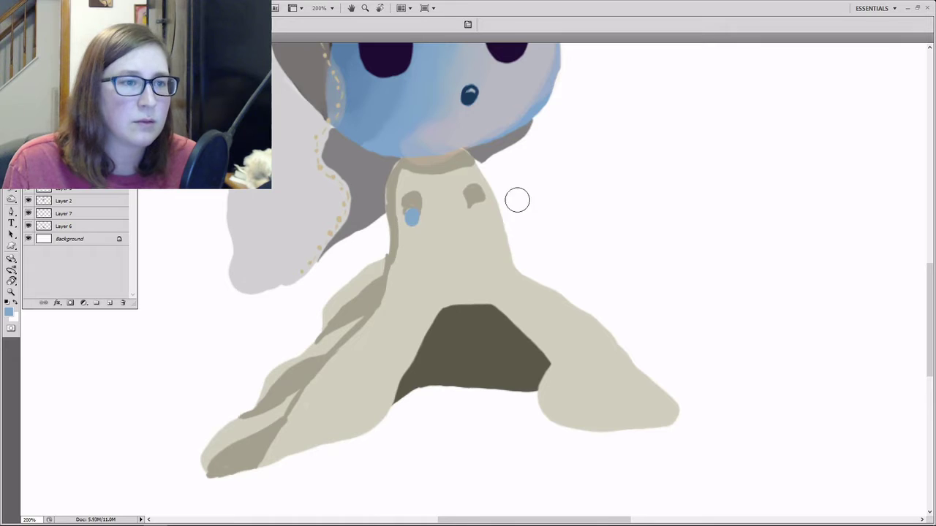
{"action": "mouse_move", "coordinate": [474, 198]}
{"action": "left_mouse_down"}
{"action": "mouse_move", "coordinate": [480, 209]}
{"action": "mouse_move", "coordinate": [473, 206]}
{"action": "left_mouse_up"}
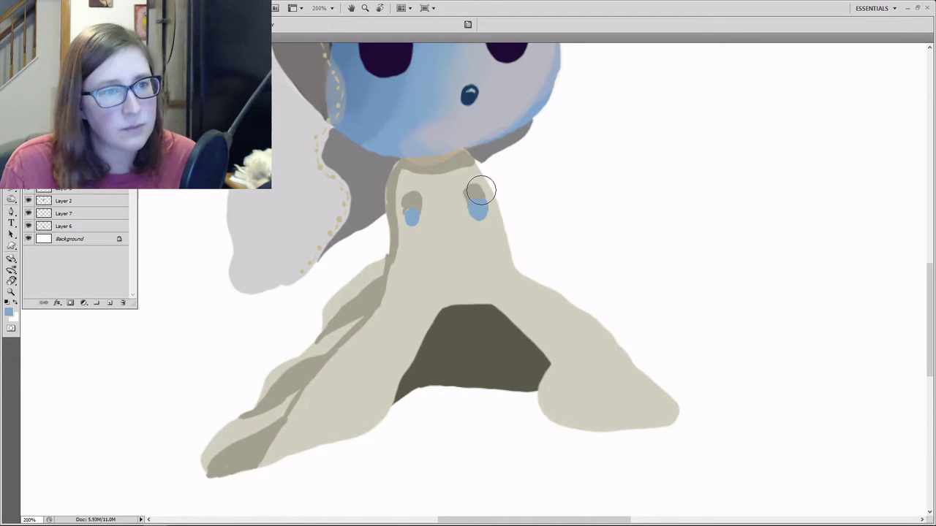
{"action": "left_click_drag", "start_coordinate": [531, 259], "coordinate": [519, 283]}
{"action": "left_click_drag", "start_coordinate": [428, 338], "coordinate": [470, 342]}
{"action": "key", "text": "ctrl+minus"}
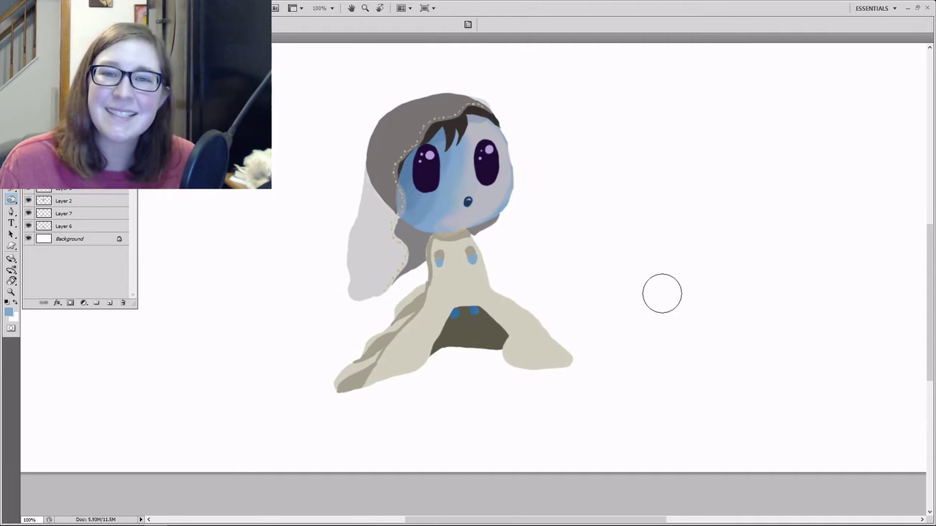
Lighten the front and sides of the dress and the top of the veil with soft highlights.
{"action": "mouse_move", "coordinate": [470, 309]}
{"action": "left_mouse_down"}
{"action": "mouse_move", "coordinate": [505, 391]}
{"action": "mouse_move", "coordinate": [474, 334]}
{"action": "mouse_move", "coordinate": [482, 337]}
{"action": "left_mouse_up"}
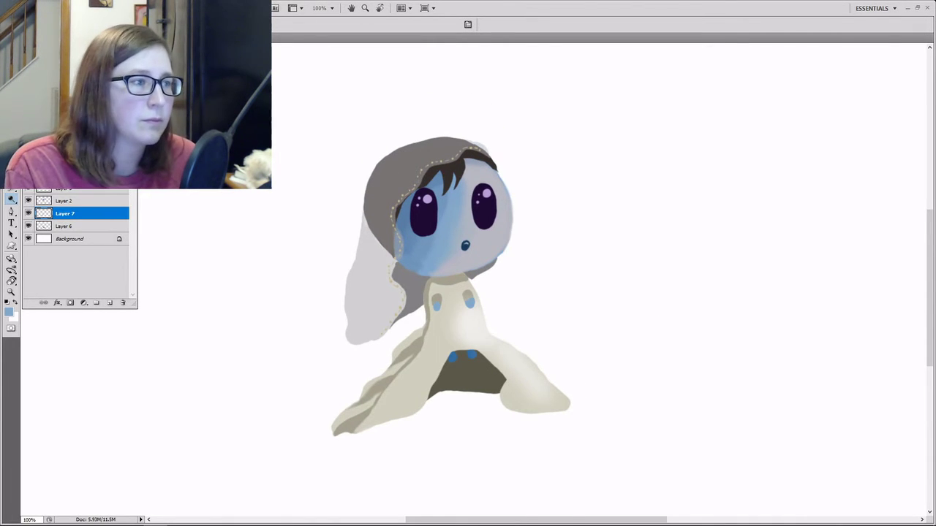
{"action": "left_click", "coordinate": [80, 176]}
{"action": "mouse_move", "coordinate": [460, 128]}
{"action": "left_mouse_down"}
{"action": "mouse_move", "coordinate": [404, 143]}
{"action": "mouse_move", "coordinate": [394, 179]}
{"action": "left_mouse_up"}
{"action": "scroll", "coordinate": [346, 399], "scroll_direction": "up", "scroll_amount": 1}
{"action": "left_click", "coordinate": [347, 400], "text": "ctrl"}
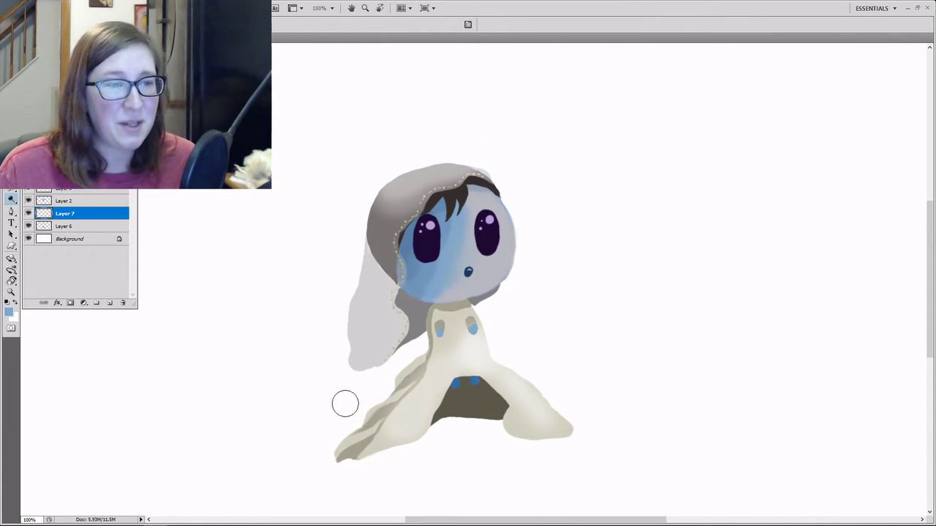
Paint a green bouquet wrap with stems in the character's hand and shade its lower side darker.
{"action": "key", "text": "ctrl+plus"}
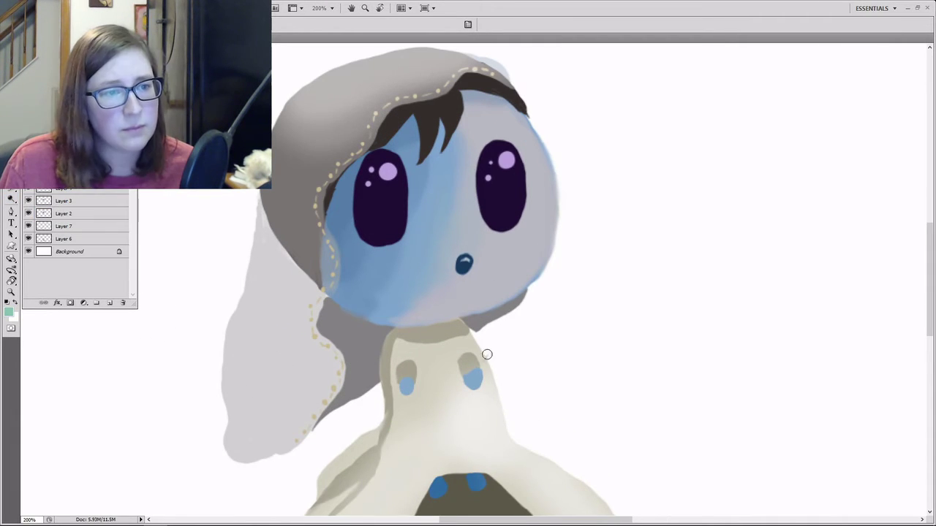
{"action": "mouse_move", "coordinate": [510, 331]}
{"action": "left_mouse_down"}
{"action": "mouse_move", "coordinate": [482, 364]}
{"action": "mouse_move", "coordinate": [537, 370]}
{"action": "left_mouse_up"}
{"action": "mouse_move", "coordinate": [463, 379]}
{"action": "left_mouse_down"}
{"action": "mouse_move", "coordinate": [436, 386]}
{"action": "mouse_move", "coordinate": [444, 391]}
{"action": "left_mouse_up"}
{"action": "mouse_move", "coordinate": [462, 384]}
{"action": "left_mouse_down"}
{"action": "mouse_move", "coordinate": [524, 371]}
{"action": "mouse_move", "coordinate": [515, 325]}
{"action": "mouse_move", "coordinate": [533, 364]}
{"action": "mouse_move", "coordinate": [498, 346]}
{"action": "mouse_move", "coordinate": [531, 365]}
{"action": "mouse_move", "coordinate": [515, 329]}
{"action": "left_mouse_up"}
Dot small dark purple flowers around the open end of the bouquet.
{"action": "key", "text": "bracketright"}
{"action": "key", "text": "bracketright"}
{"action": "key", "text": "bracketright"}
{"action": "key", "text": "bracketright"}
{"action": "left_click", "coordinate": [525, 310]}
{"action": "left_click", "coordinate": [526, 316]}
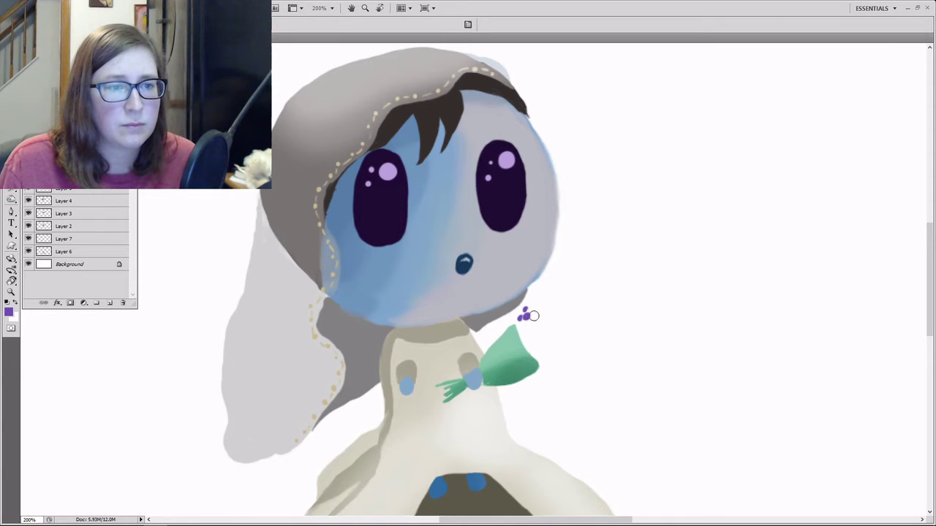
{"action": "left_click", "coordinate": [538, 317]}
{"action": "left_click", "coordinate": [527, 330]}
{"action": "left_click", "coordinate": [539, 347]}
{"action": "left_click", "coordinate": [562, 342]}
{"action": "left_click", "coordinate": [545, 356]}
{"action": "left_click", "coordinate": [555, 362]}
{"action": "left_click", "coordinate": [530, 373]}
{"action": "left_click", "coordinate": [541, 368]}
Choose a lighter purple and dot more flowers among the dark purple ones.
{"action": "left_click", "coordinate": [9, 312]}
{"action": "left_click", "coordinate": [370, 209]}
{"action": "left_click", "coordinate": [551, 190]}
{"action": "left_click", "coordinate": [527, 317]}
{"action": "left_click", "coordinate": [523, 353]}
{"action": "left_click", "coordinate": [533, 359]}
{"action": "left_click", "coordinate": [567, 356]}
{"action": "left_click", "coordinate": [552, 375]}
Choose a light mint green and dot small buds among the purple flowers near the bouquet's upper edge.
{"action": "left_click", "coordinate": [8, 312]}
{"action": "left_click", "coordinate": [465, 270]}
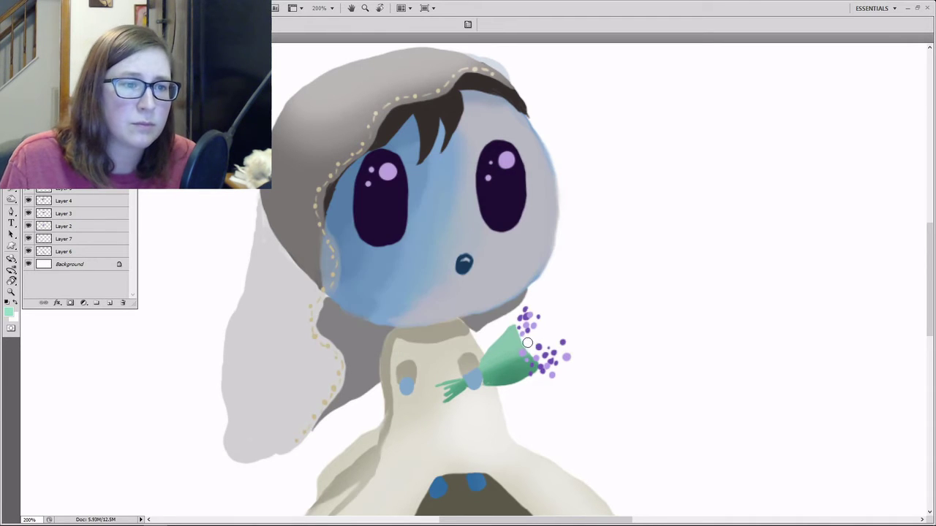
{"action": "key", "text": "Return"}
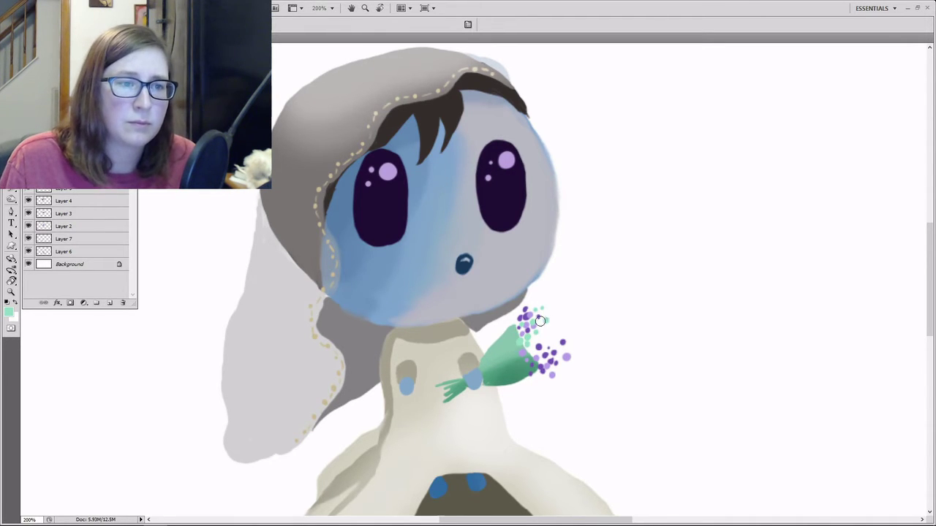
Choose a darker green and dot small leaves between the flowers across the open end of the bouquet.
{"action": "left_click", "coordinate": [9, 312]}
{"action": "left_click", "coordinate": [469, 277]}
{"action": "left_click", "coordinate": [416, 248]}
{"action": "key", "text": "Return"}
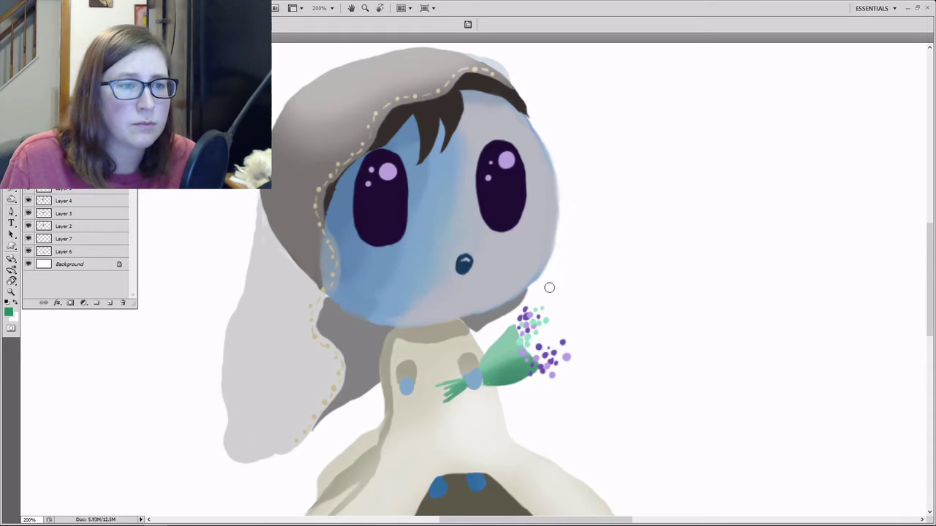
{"action": "left_click", "coordinate": [542, 329]}
{"action": "left_click", "coordinate": [541, 355]}
{"action": "left_click", "coordinate": [560, 369]}
{"action": "left_click", "coordinate": [539, 360]}
{"action": "left_click", "coordinate": [554, 336]}
{"action": "left_click", "coordinate": [541, 338]}
{"action": "left_click", "coordinate": [570, 343]}
Sample the dark purple from the bouquet and dot more flowers along its outer edge.
{"action": "key", "text": "ctrl+minus"}
{"action": "key", "text": "ctrl+minus"}
{"action": "key", "text": "ctrl+plus"}
{"action": "key", "text": "ctrl+plus"}
{"action": "left_click", "coordinate": [531, 314], "text": "alt"}
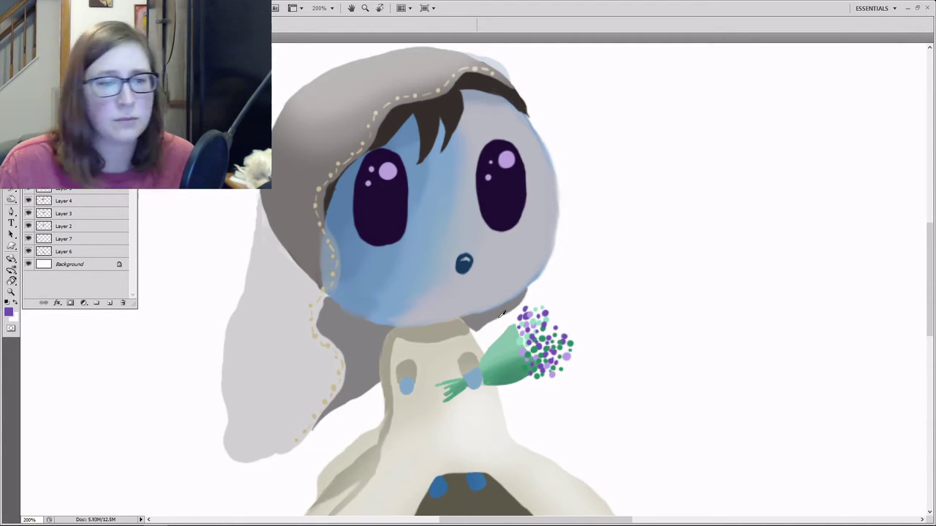
{"action": "left_click", "coordinate": [562, 328]}
{"action": "left_click", "coordinate": [571, 334]}
{"action": "key", "text": "ctrl+minus"}
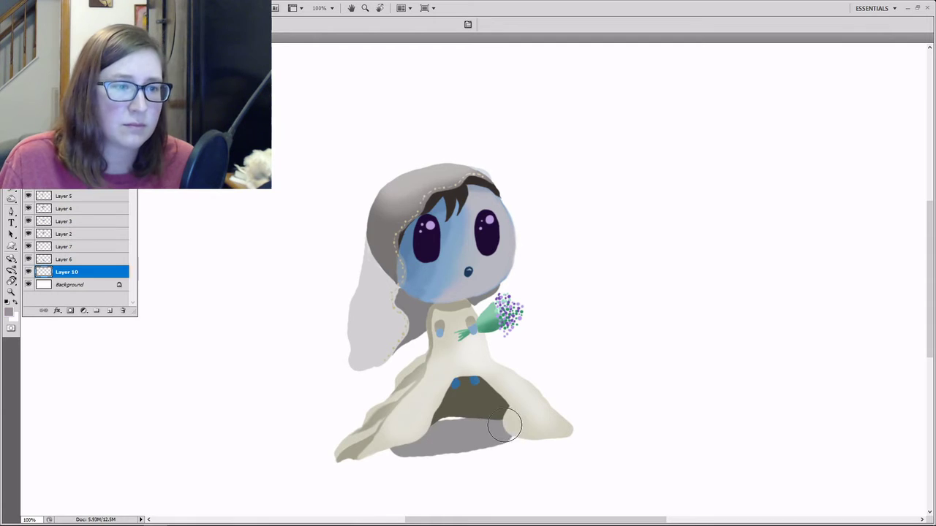
Paint a gray ground shadow beneath the dress on Layer 10 and darken it under the skirt opening.
{"action": "mouse_move", "coordinate": [507, 423]}
{"action": "left_mouse_down"}
{"action": "mouse_move", "coordinate": [368, 454]}
{"action": "mouse_move", "coordinate": [591, 408]}
{"action": "left_mouse_up"}
{"action": "key", "text": "ctrl+minus"}
{"action": "key", "text": "ctrl+plus"}
{"action": "key", "text": "o"}
{"action": "mouse_move", "coordinate": [435, 397]}
{"action": "left_mouse_down"}
{"action": "mouse_move", "coordinate": [459, 381]}
{"action": "mouse_move", "coordinate": [531, 384]}
{"action": "left_mouse_up"}
Try a large light purple circle behind the character and undo it.
{"action": "key", "text": "ctrl+minus"}
{"action": "key", "text": "ctrl+z"}
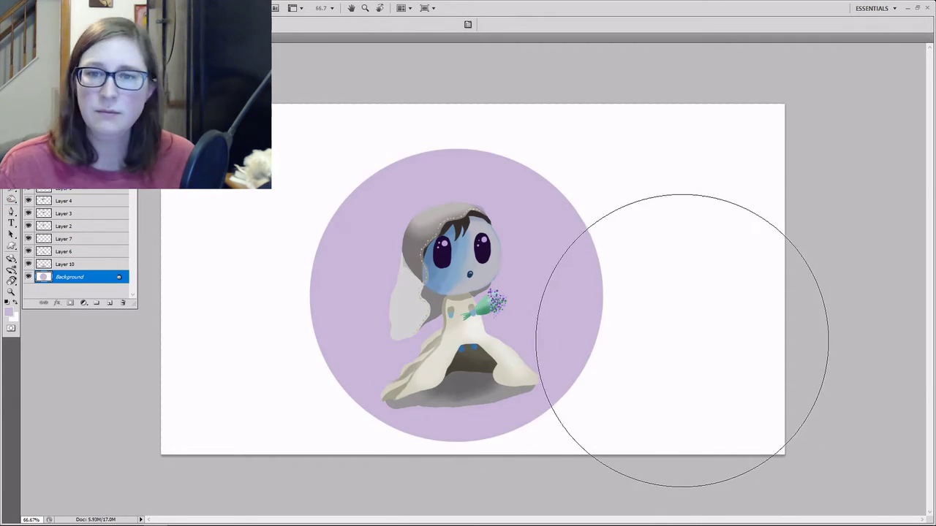
Choose a muted light teal and stamp a large circular backdrop behind the character on Layer 10.
{"action": "left_click", "coordinate": [9, 312]}
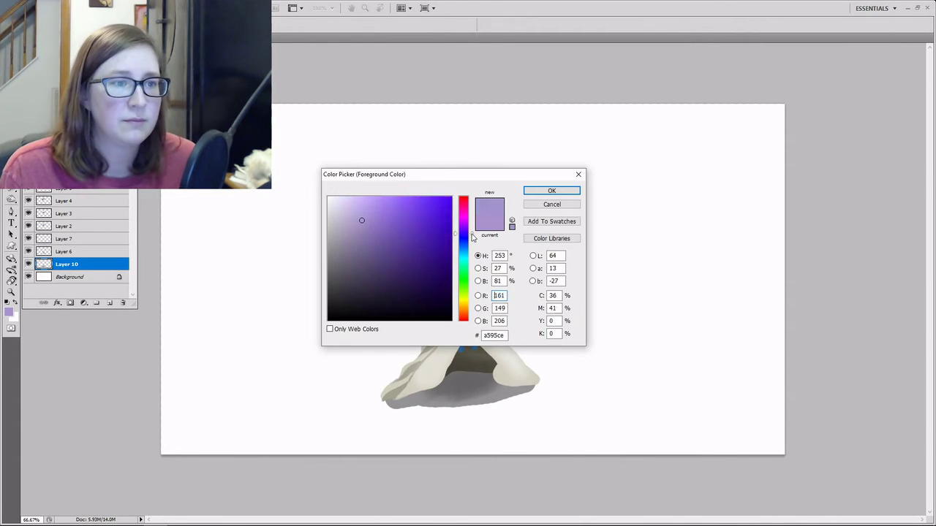
{"action": "left_click_drag", "start_coordinate": [472, 236], "coordinate": [471, 254]}
{"action": "left_click", "coordinate": [377, 233]}
{"action": "left_click_drag", "start_coordinate": [377, 233], "coordinate": [355, 226]}
{"action": "key", "text": "Return"}
{"action": "left_click", "coordinate": [451, 298]}
Paint a darker teal ground across the lower part of the circular backdrop, beneath the dress.
{"action": "mouse_move", "coordinate": [548, 364]}
{"action": "left_mouse_down"}
{"action": "mouse_move", "coordinate": [397, 397]}
{"action": "mouse_move", "coordinate": [512, 397]}
{"action": "mouse_move", "coordinate": [433, 365]}
{"action": "left_mouse_up"}
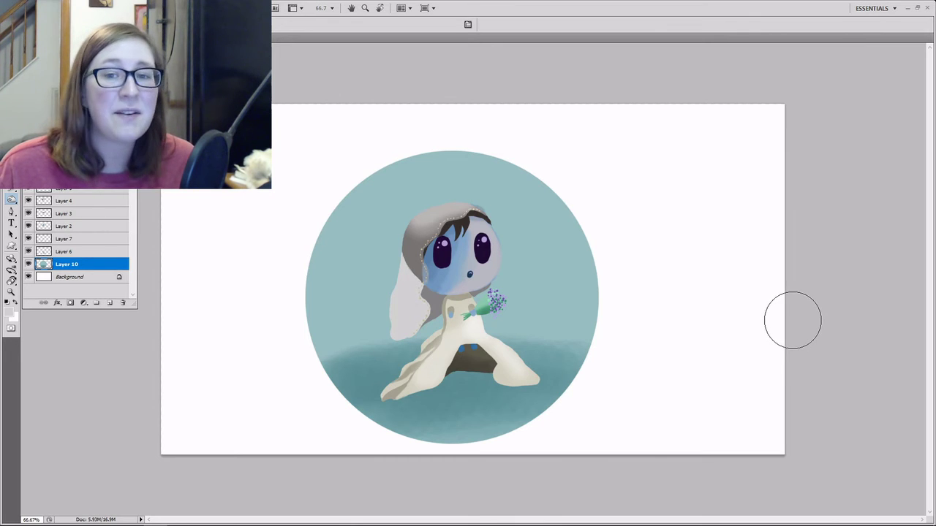
{"action": "key", "text": "ctrl+plus"}
{"action": "left_click_drag", "start_coordinate": [773, 334], "coordinate": [904, 341]}
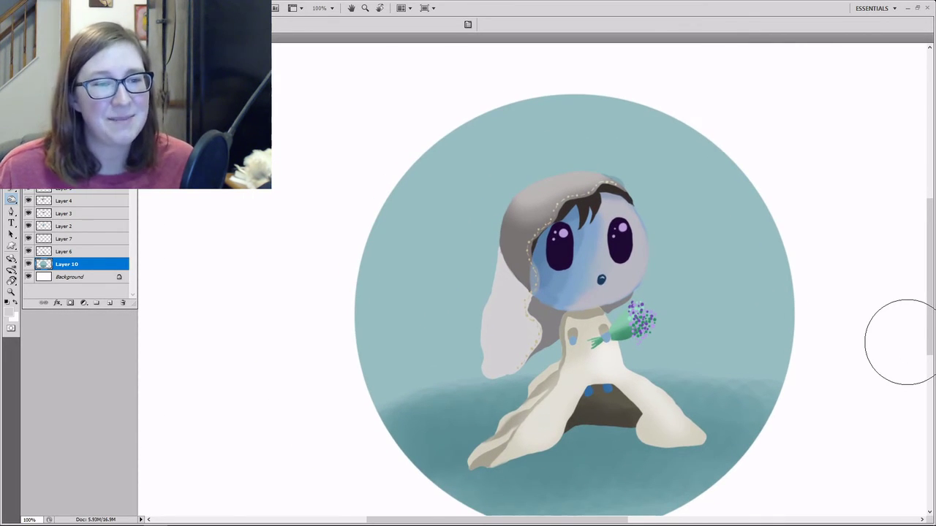